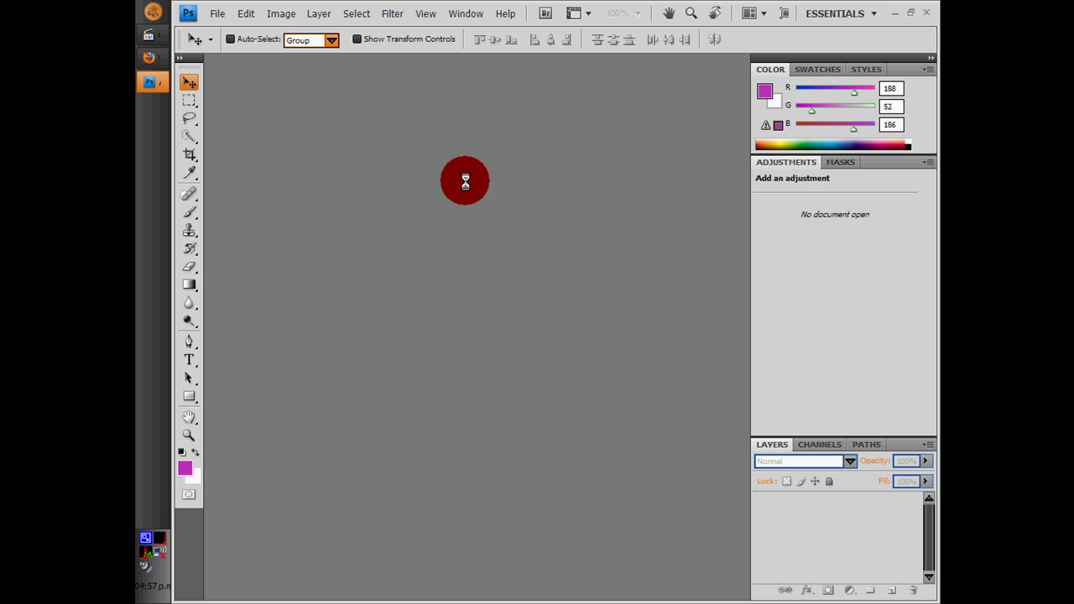
Step: Start a new document and name it with a dedication to the person, ending "SO MUCH AND IS THE MOST AWESOME PERSON ON THE UNIVERSE! ^_^"
{"action": "left_click", "coordinate": [219, 15]}
{"action": "left_click", "coordinate": [226, 32]}
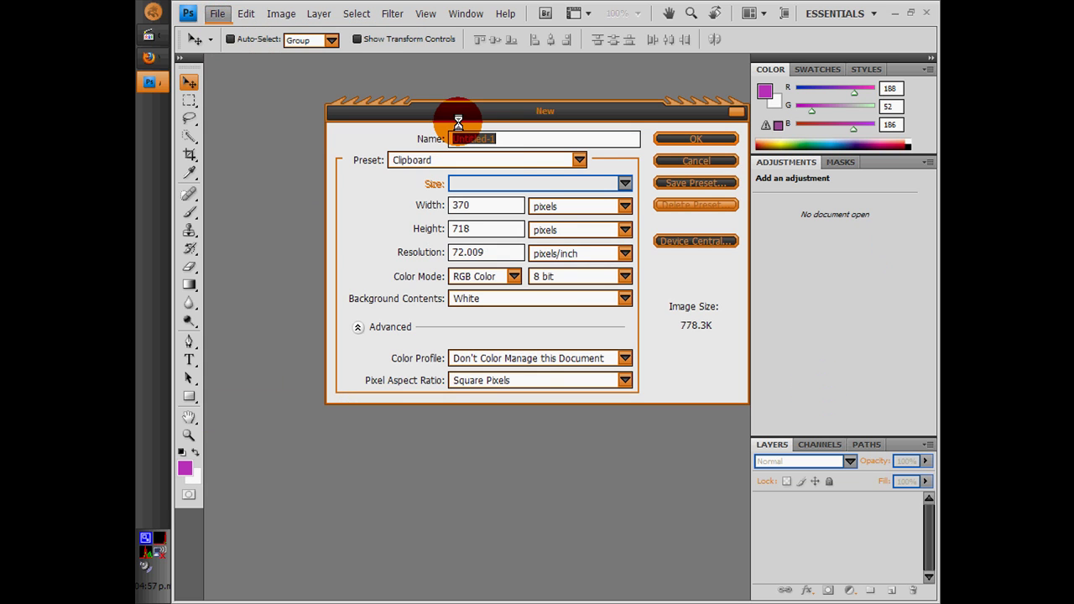
{"action": "type", "text": "FO"}
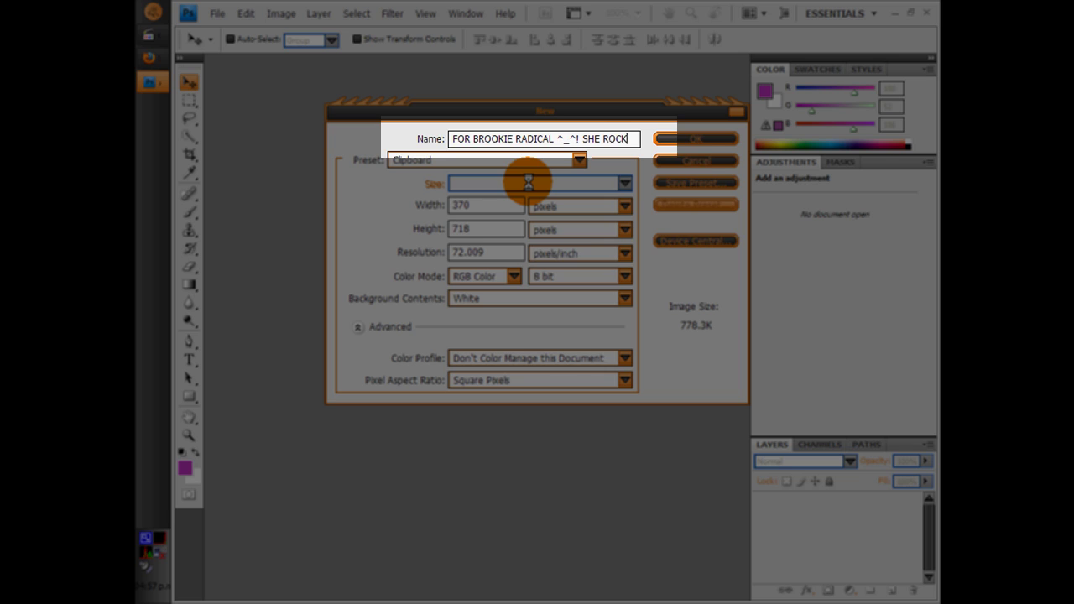
{"action": "type", "text": "!! SO "}
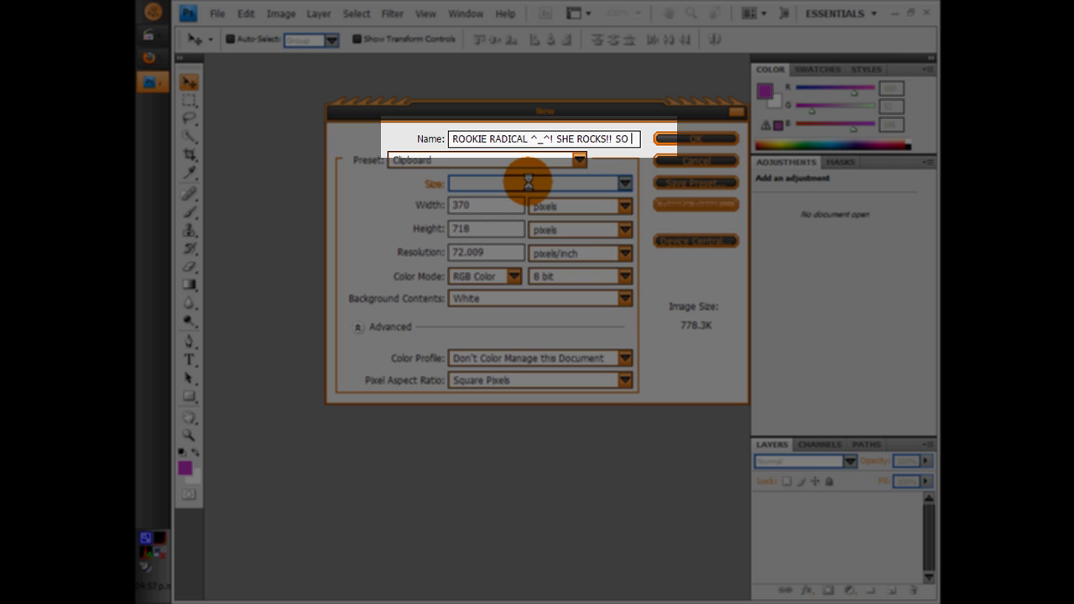
{"action": "type", "text": "MUCH A"}
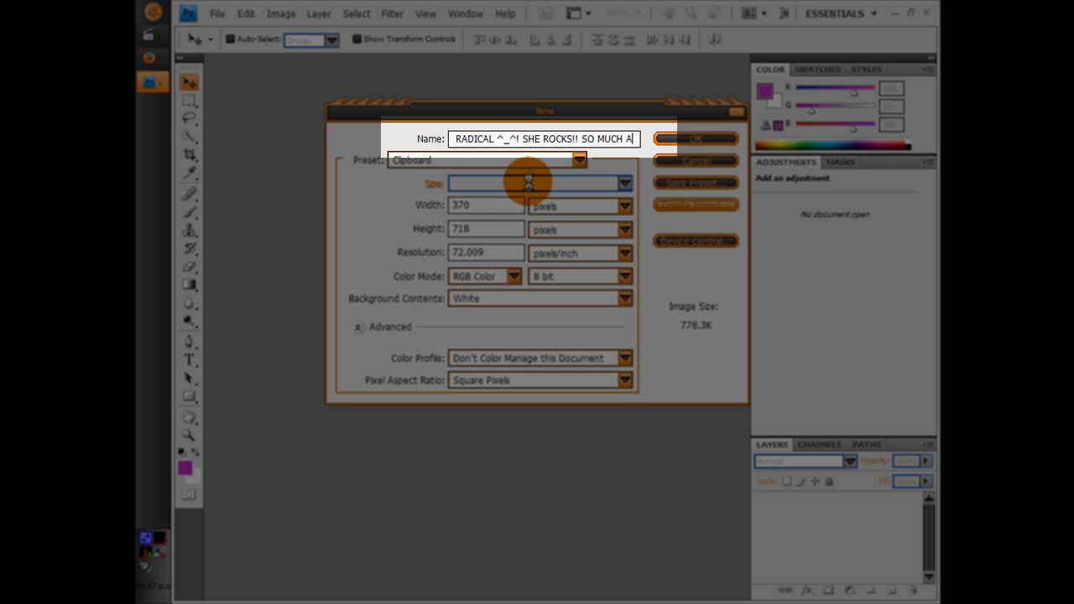
{"action": "type", "text": "ND IS"}
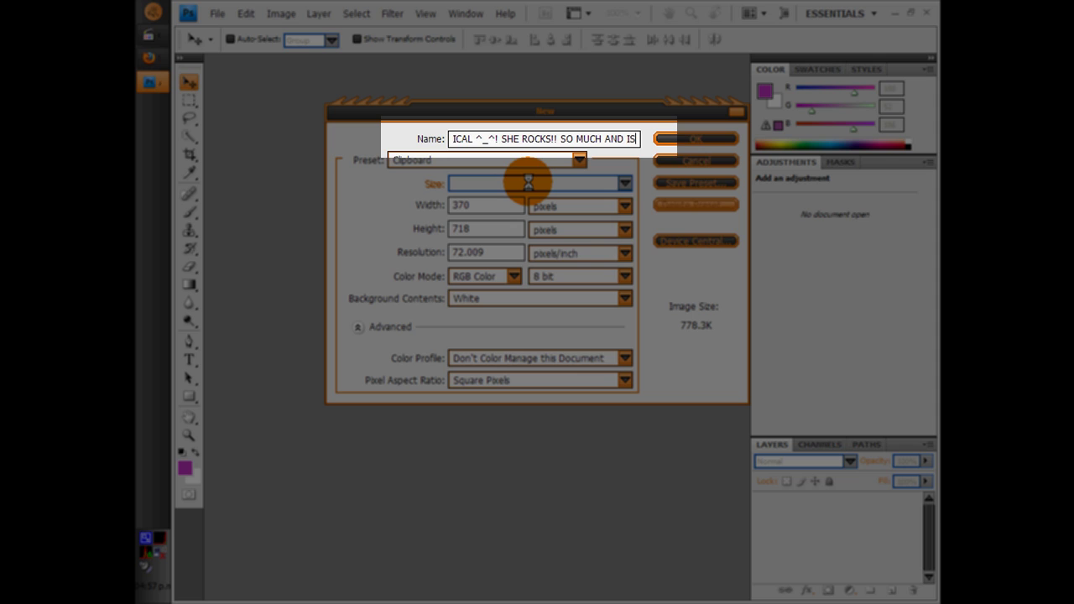
{"action": "type", "text": " THE MOST"}
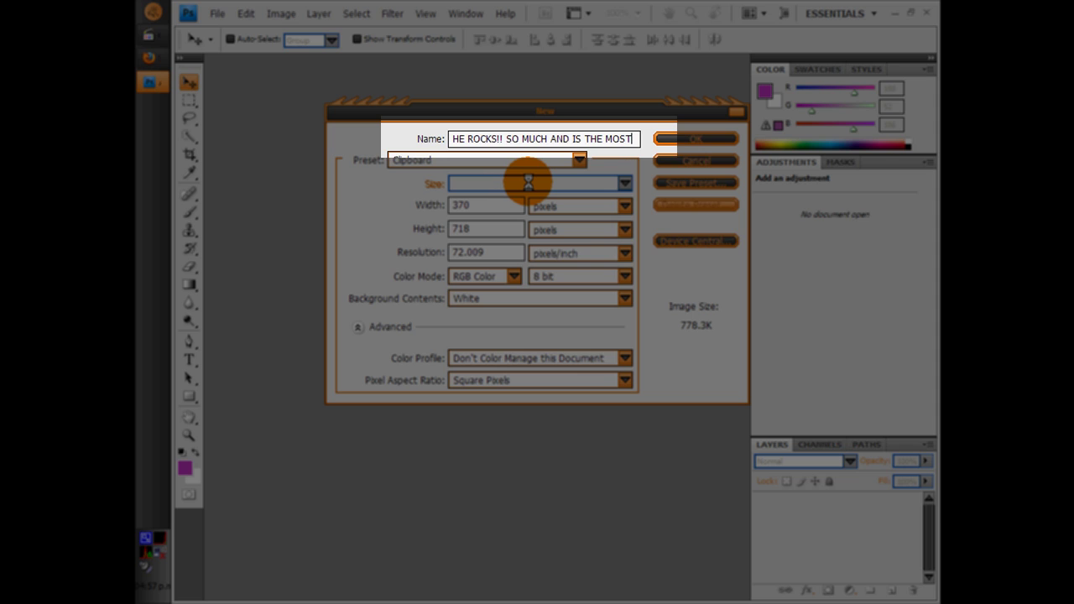
{"action": "type", "text": " AWESOME"}
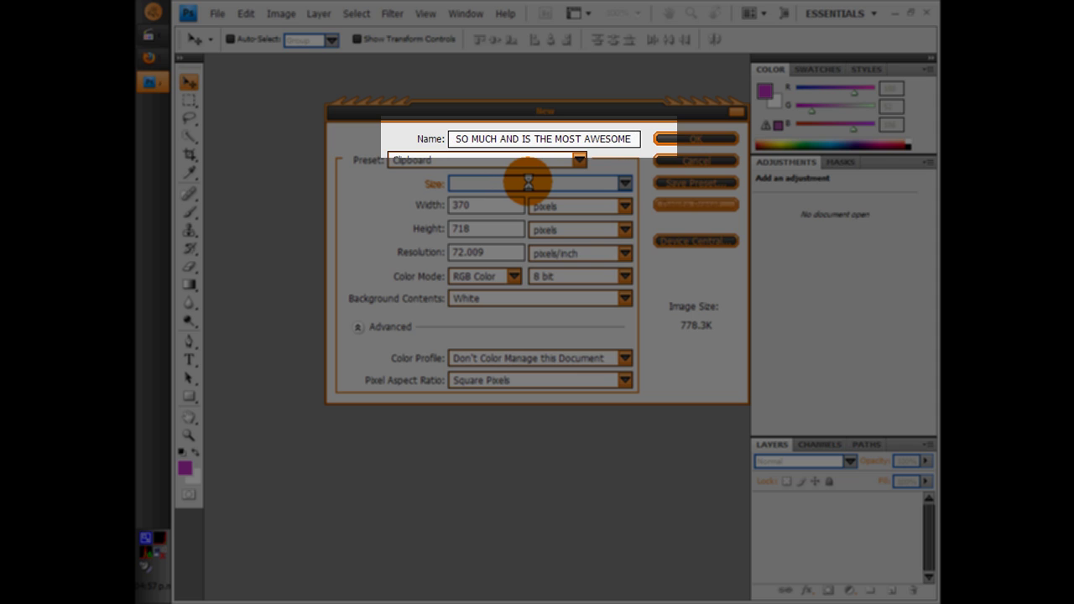
{"action": "type", "text": " PERSON ON THE UNIVERSE! ^_^"}
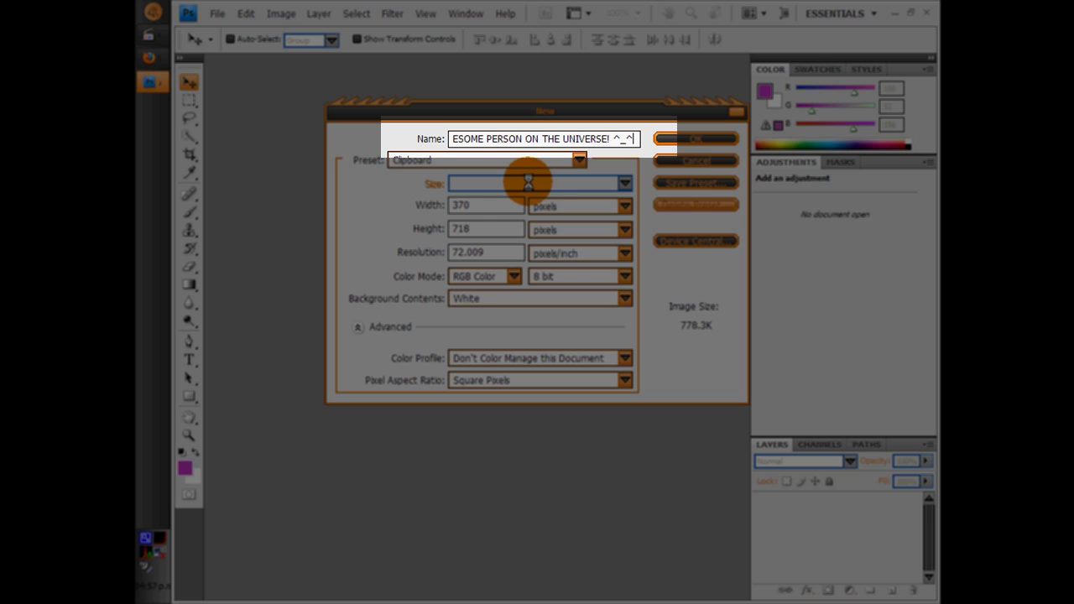
Step: Set the new document's width to 789 pixels and height to 389 pixels, and create it
{"action": "double_click", "coordinate": [491, 205]}
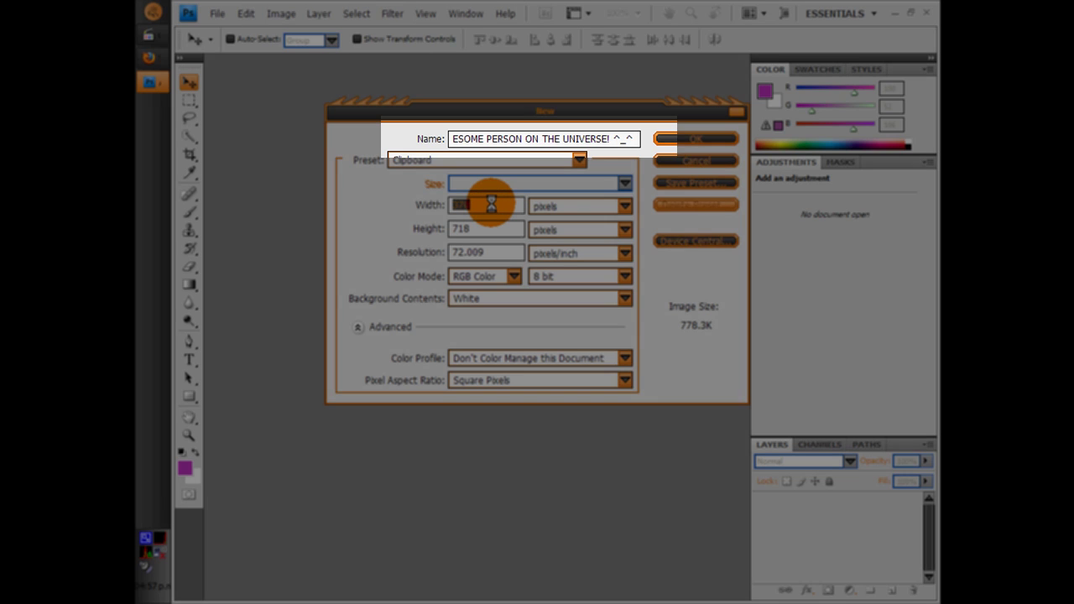
{"action": "type", "text": "7"}
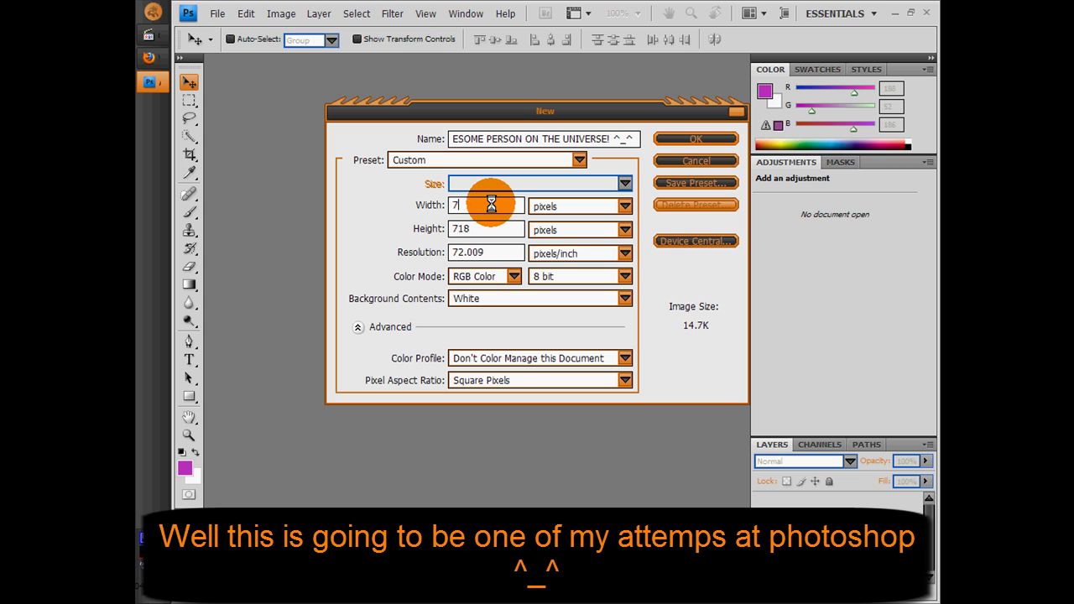
{"action": "key", "text": "Tab"}
{"action": "key", "text": "Tab"}
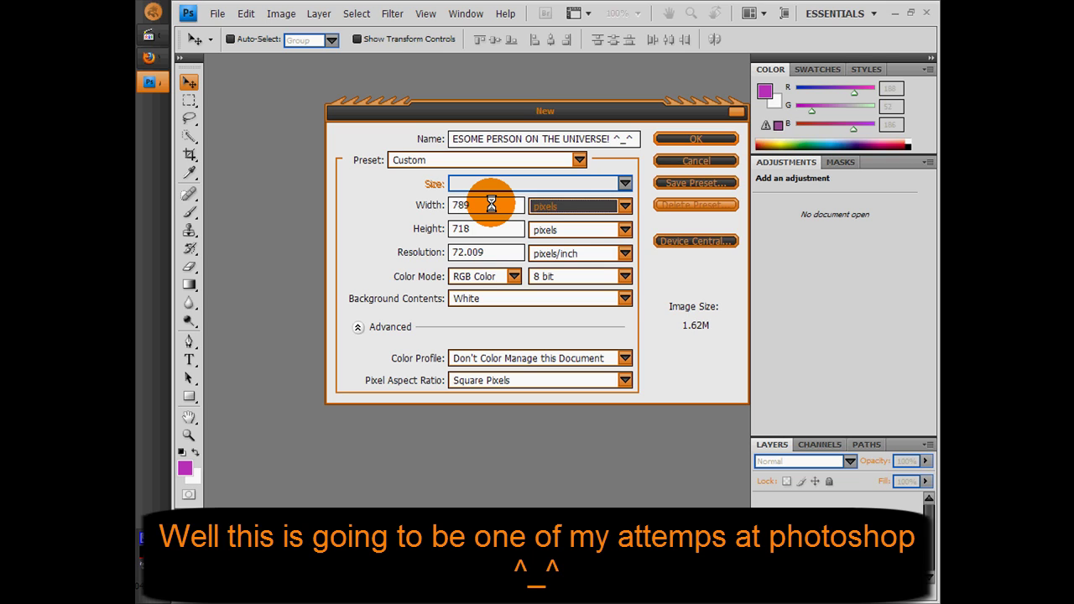
{"action": "type", "text": "389"}
{"action": "left_click", "coordinate": [686, 136]}
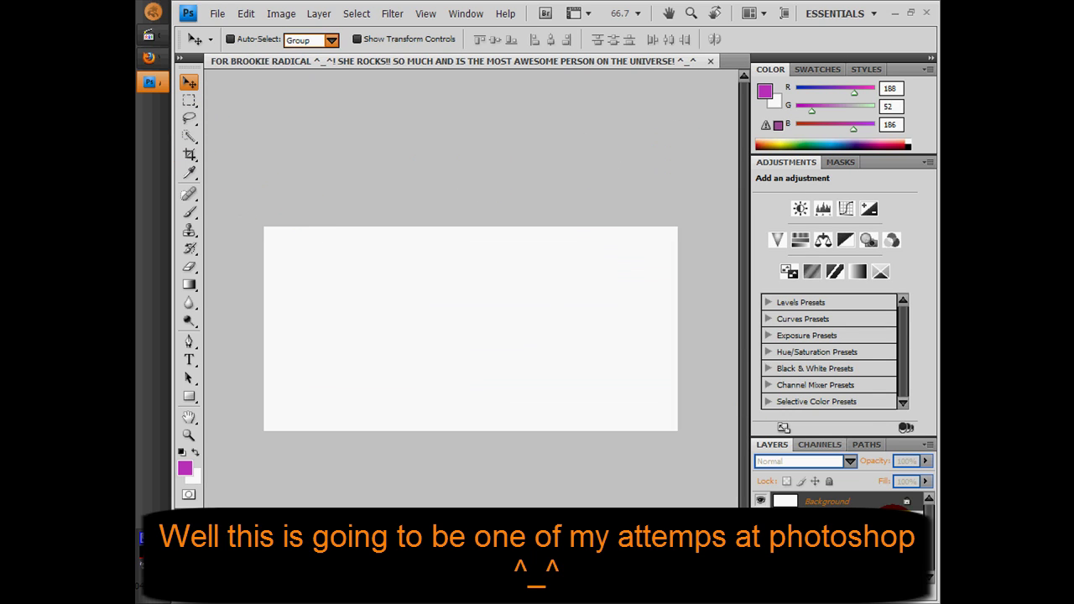
Step: Convert the locked Background into an ordinary layer and enable a Gradient Overlay style on it
{"action": "double_click", "coordinate": [843, 495], "text": "alt"}
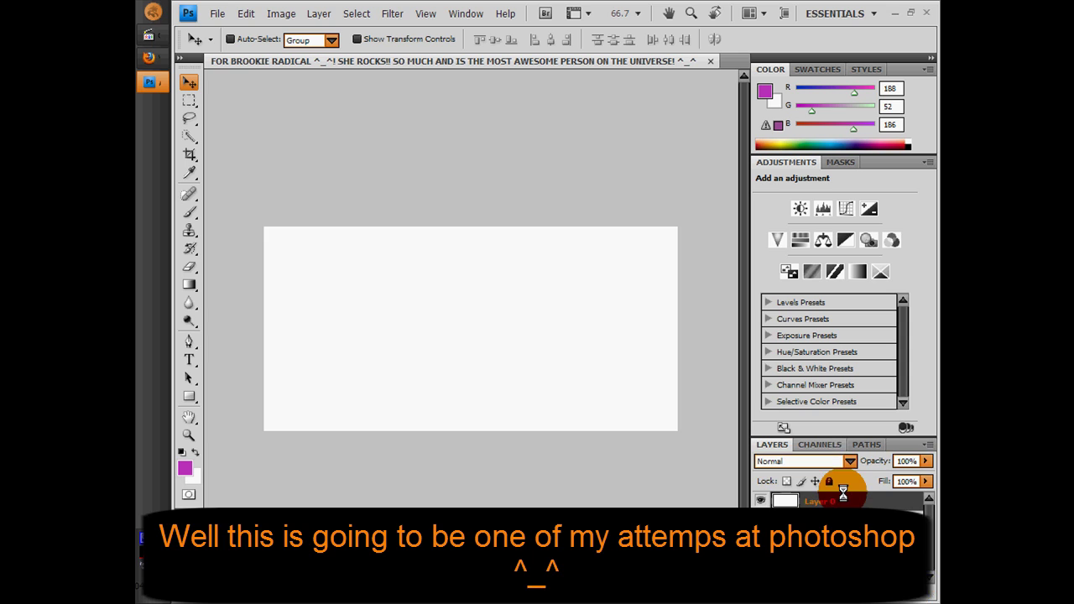
{"action": "right_click", "coordinate": [843, 498]}
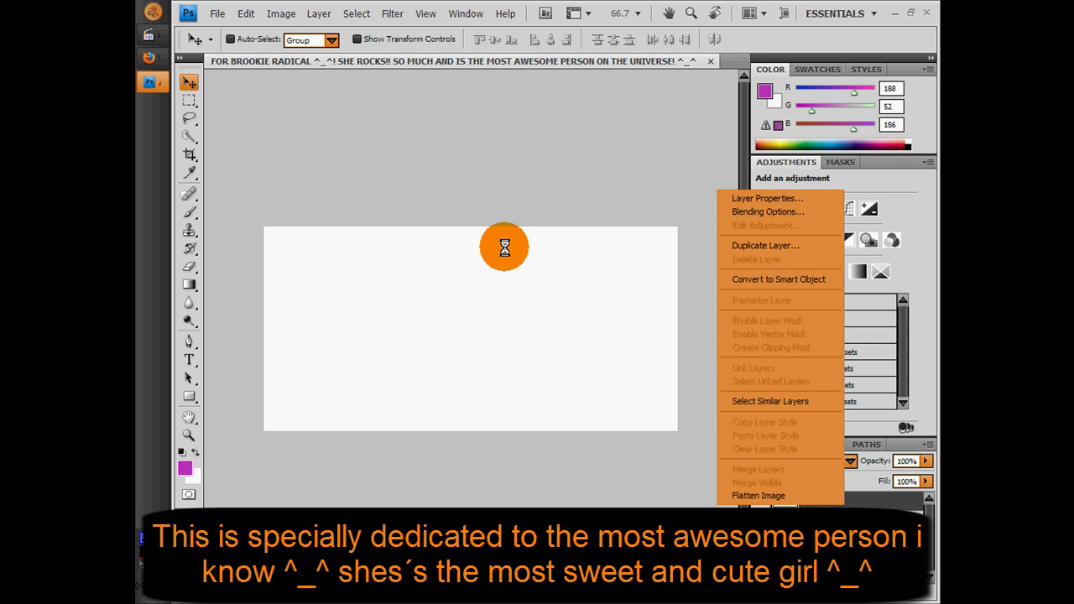
{"action": "left_click", "coordinate": [817, 210]}
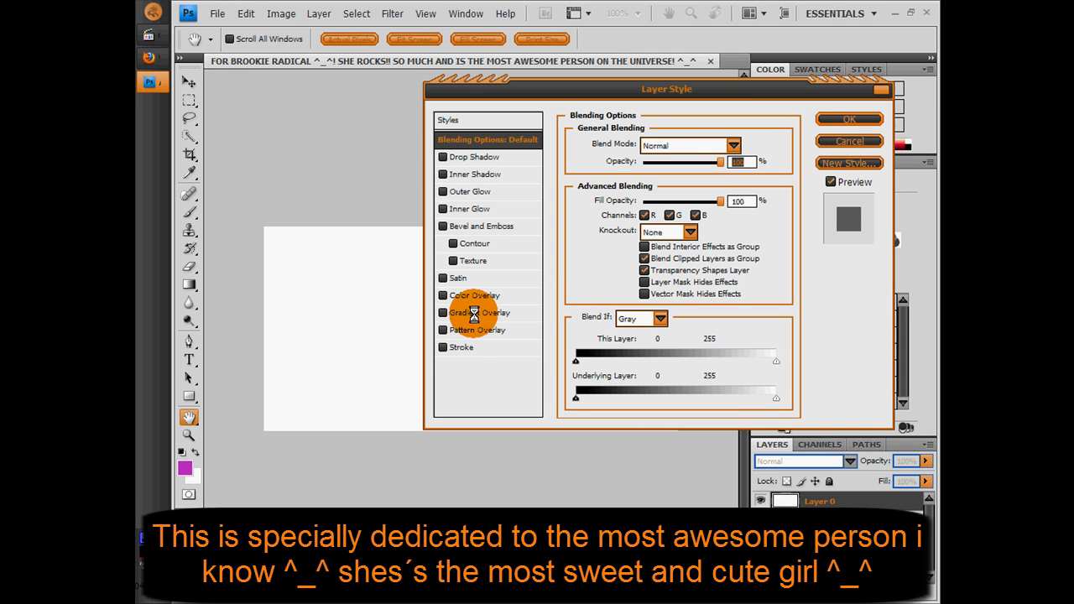
{"action": "left_click", "coordinate": [474, 315]}
Step: Change the white end stop of the overlay gradient to colour 021 from the PANTONE solid coated library
{"action": "left_click", "coordinate": [678, 180]}
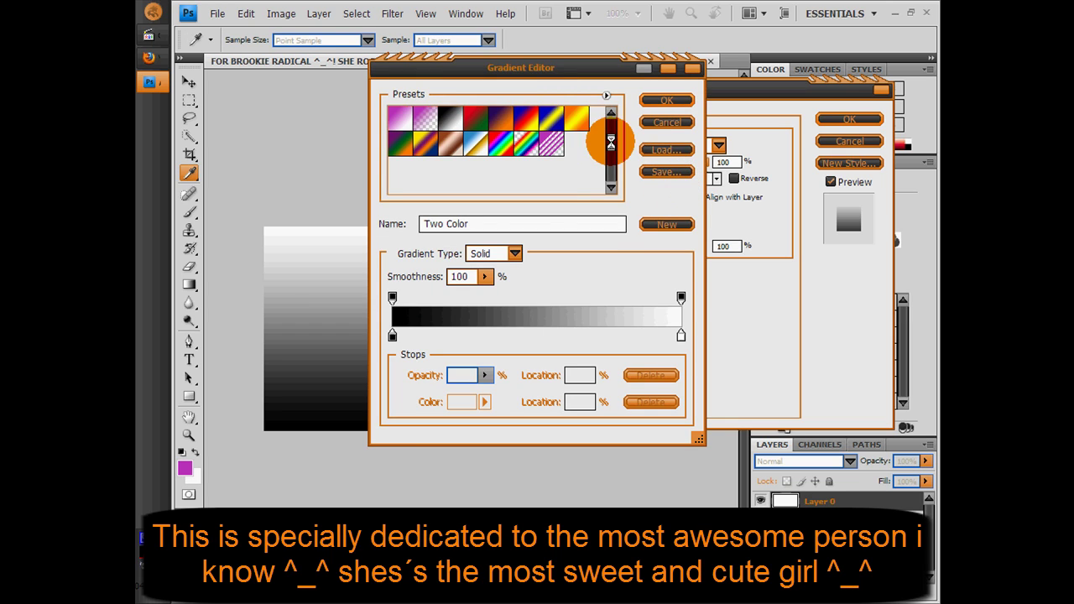
{"action": "left_click", "coordinate": [680, 336]}
{"action": "left_click", "coordinate": [678, 337]}
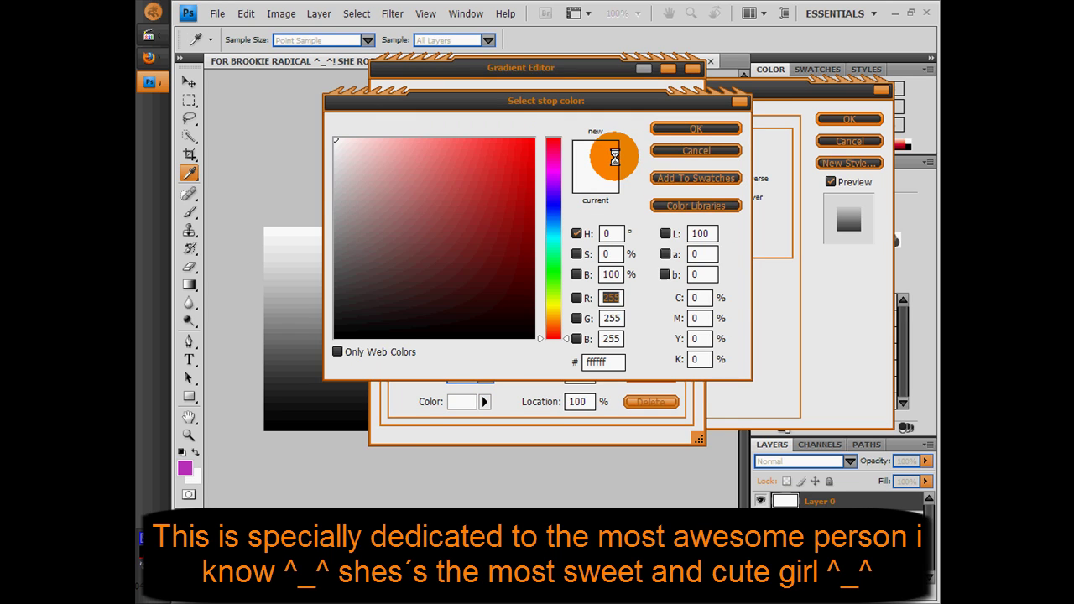
{"action": "left_click", "coordinate": [691, 204]}
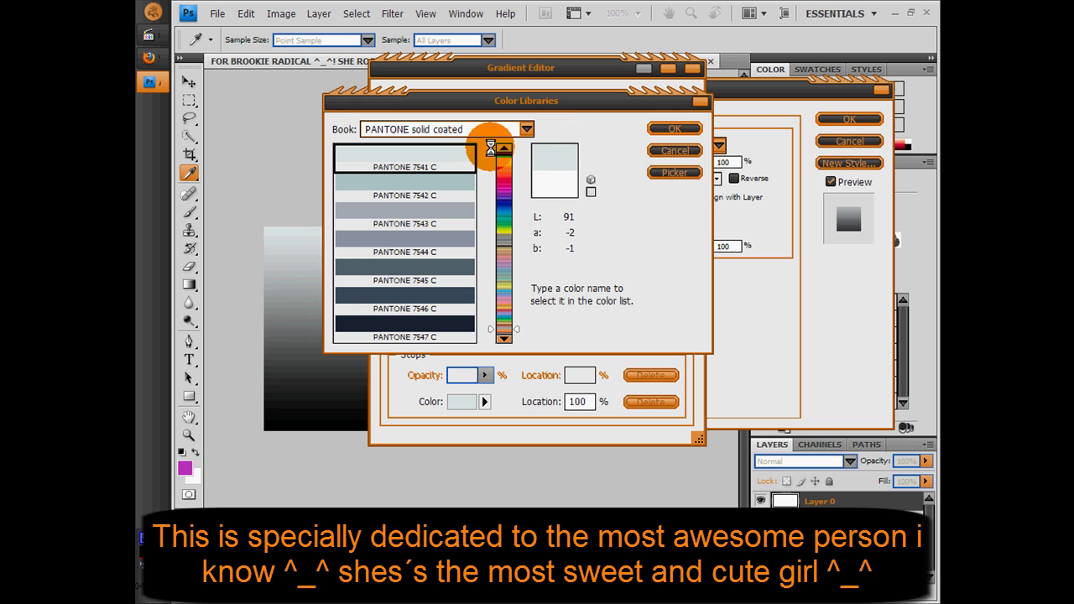
{"action": "type", "text": "021"}
{"action": "left_click", "coordinate": [671, 130]}
{"action": "left_click", "coordinate": [659, 97]}
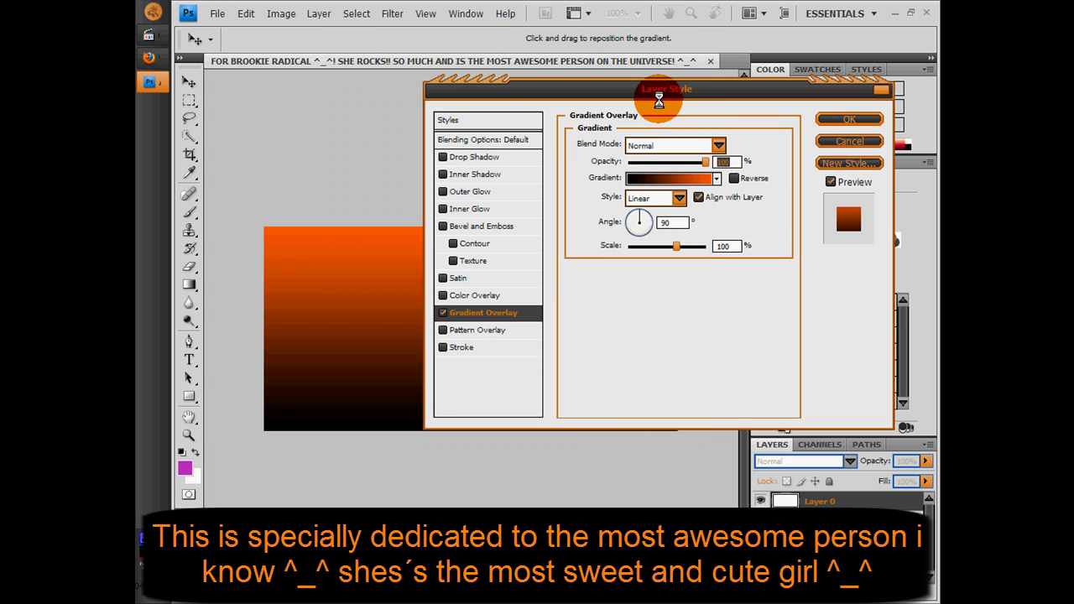
Step: Try reversing the direction of the linear gradient overlay
{"action": "left_click", "coordinate": [828, 127]}
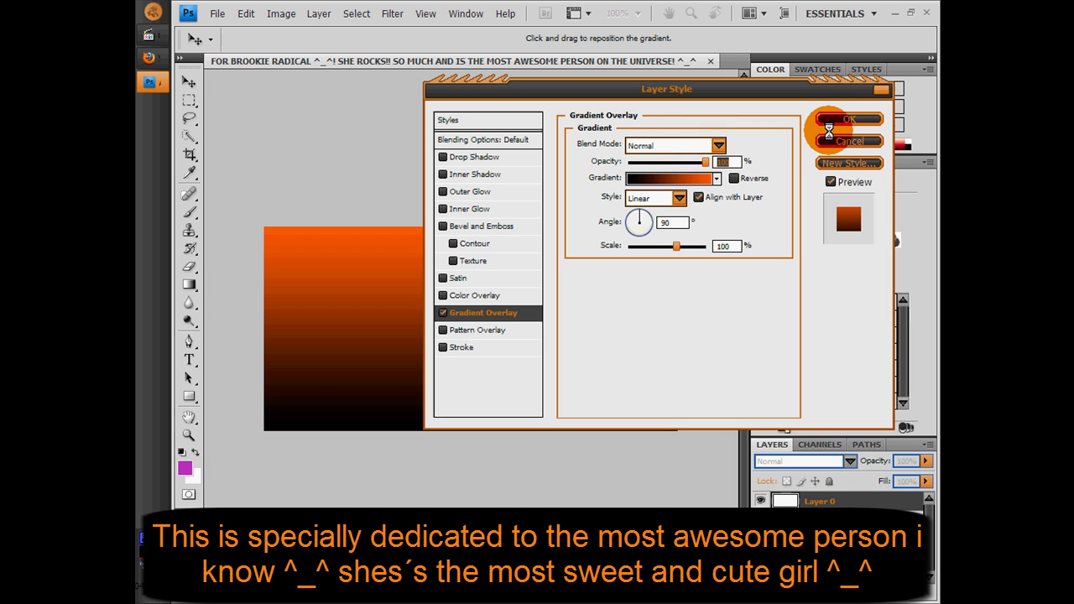
{"action": "left_click", "coordinate": [696, 198]}
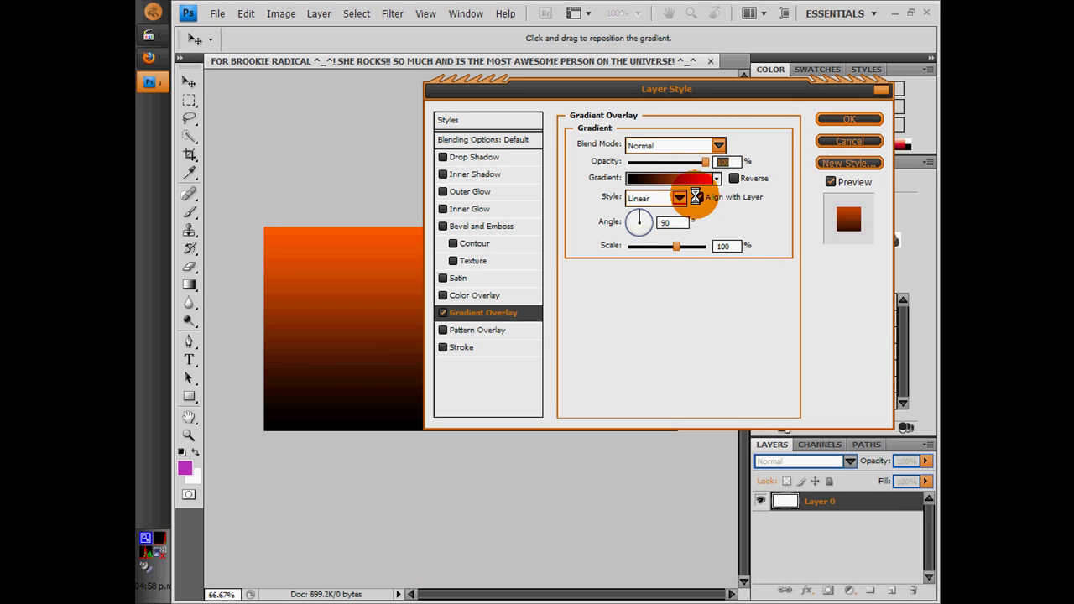
{"action": "left_click", "coordinate": [733, 178]}
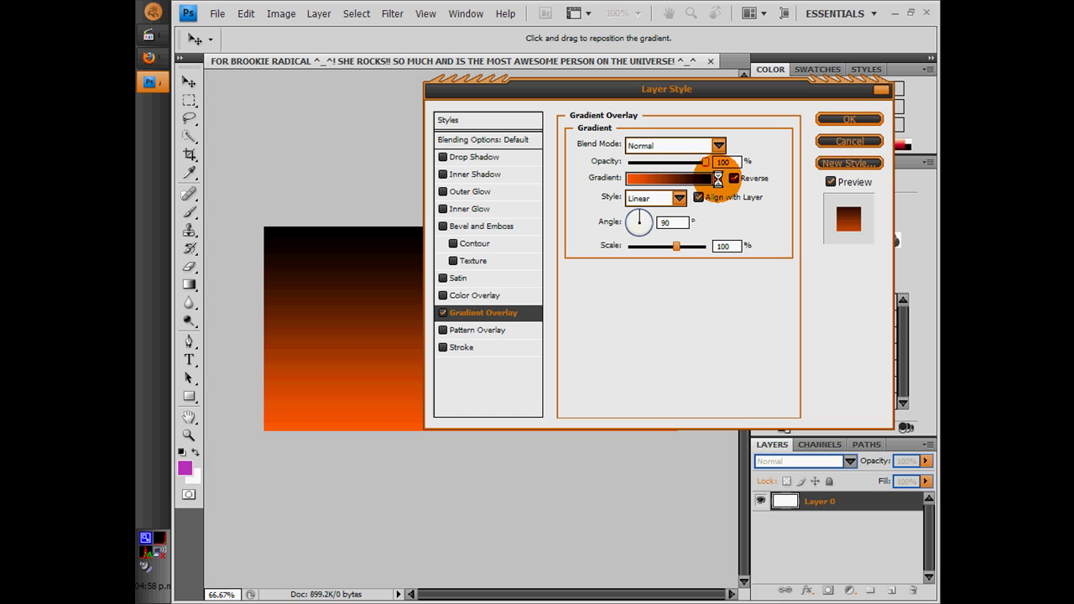
{"action": "left_click", "coordinate": [734, 178]}
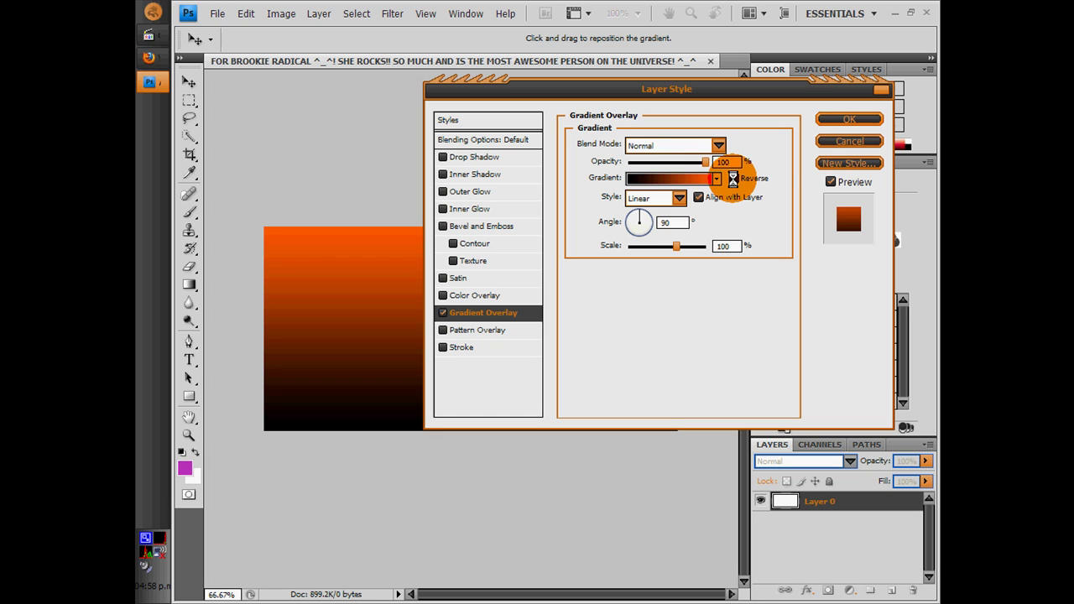
Step: Set the gradient overlay's style to Reflected, reverse its direction and apply the layer style
{"action": "left_click", "coordinate": [678, 198]}
{"action": "left_click", "coordinate": [661, 251]}
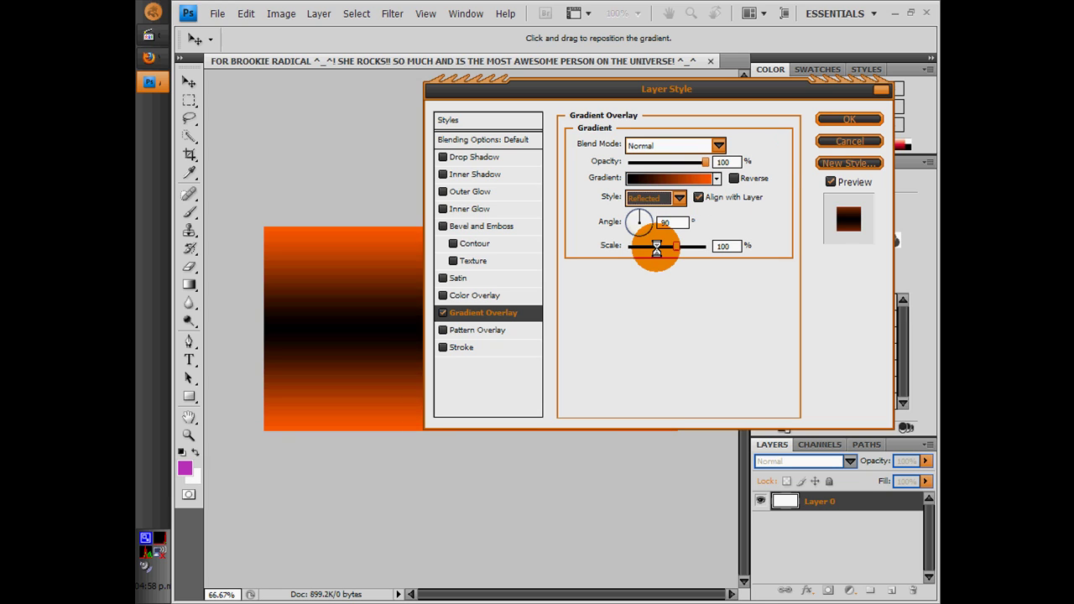
{"action": "left_click", "coordinate": [674, 200]}
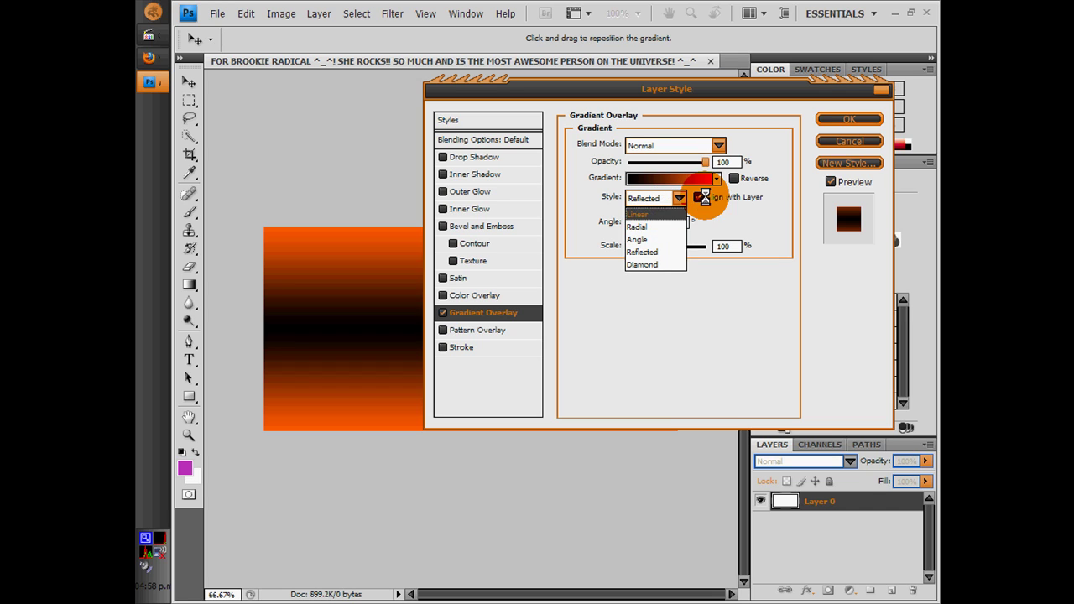
{"action": "left_click", "coordinate": [732, 180]}
{"action": "left_click", "coordinate": [732, 180]}
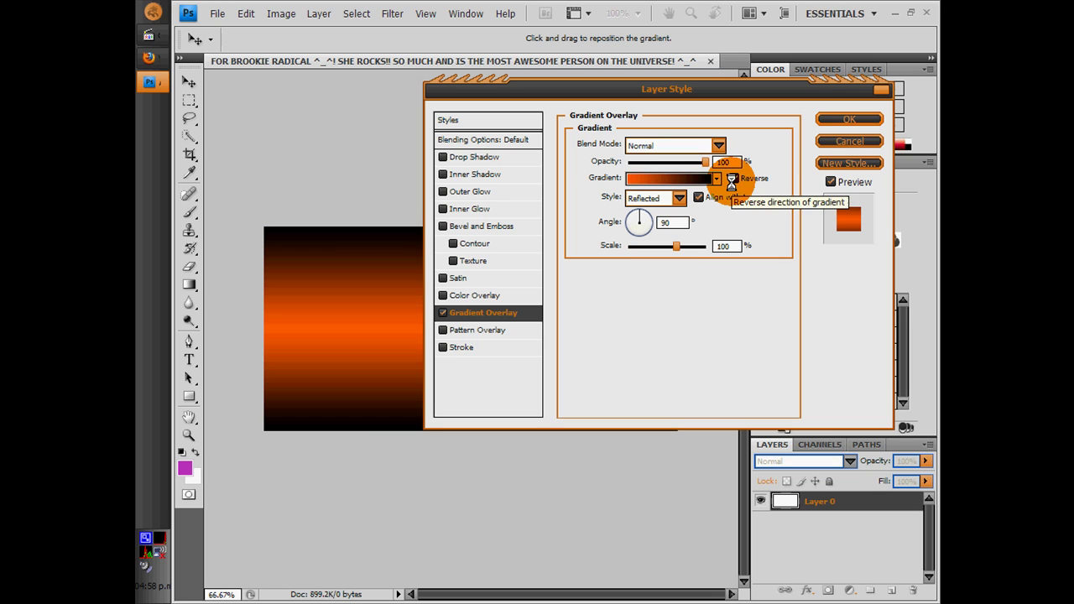
{"action": "left_click", "coordinate": [823, 122]}
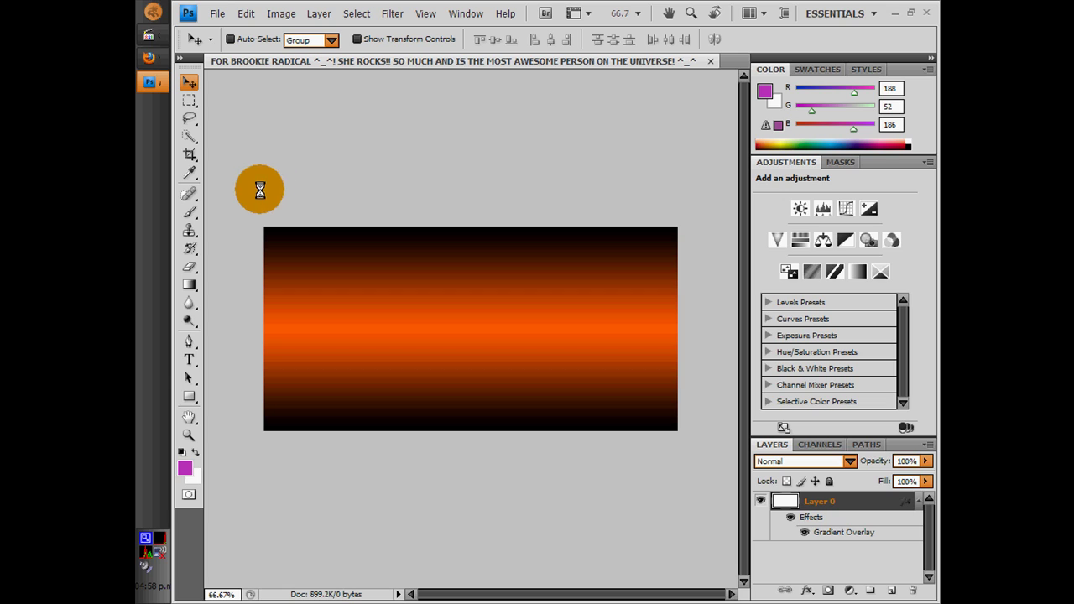
Step: Confirm PANTONE Purple C as the foreground colour and activate the Brush tool
{"action": "left_click", "coordinate": [188, 432]}
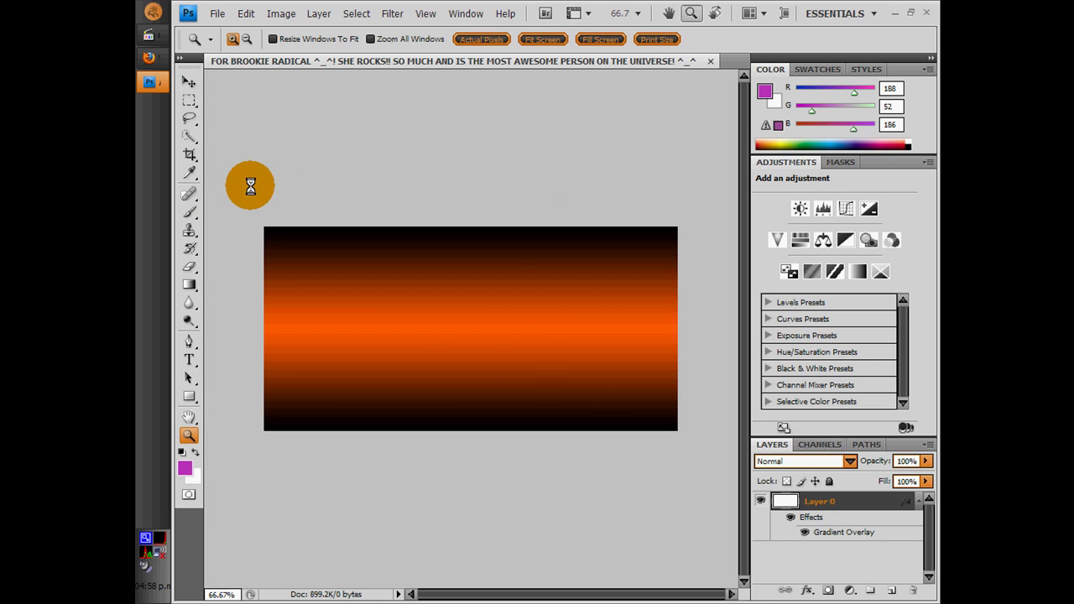
{"action": "key", "text": "ctrl+0"}
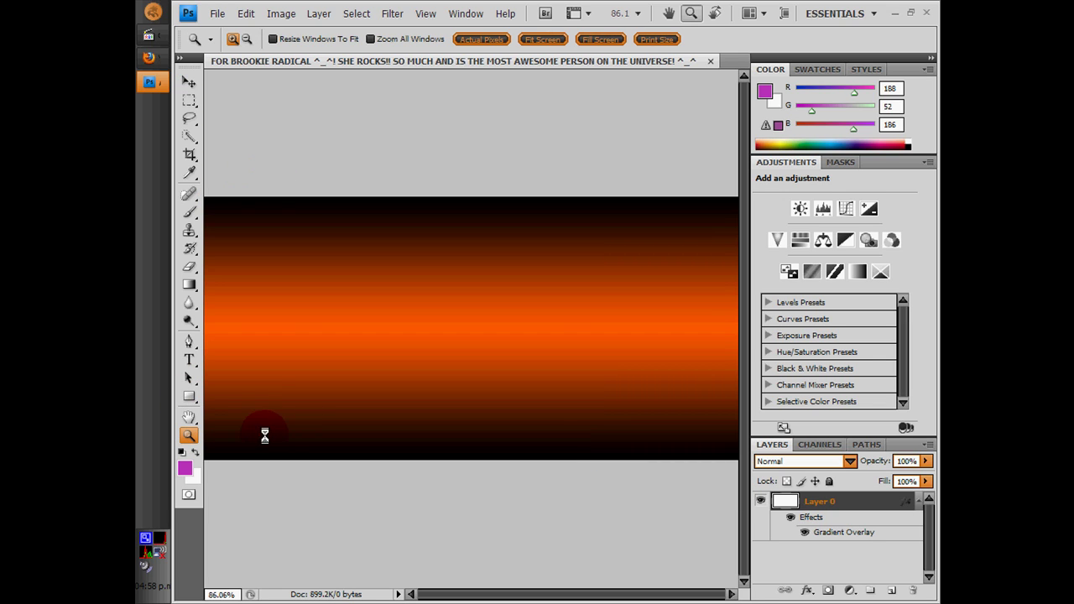
{"action": "left_click", "coordinate": [183, 467]}
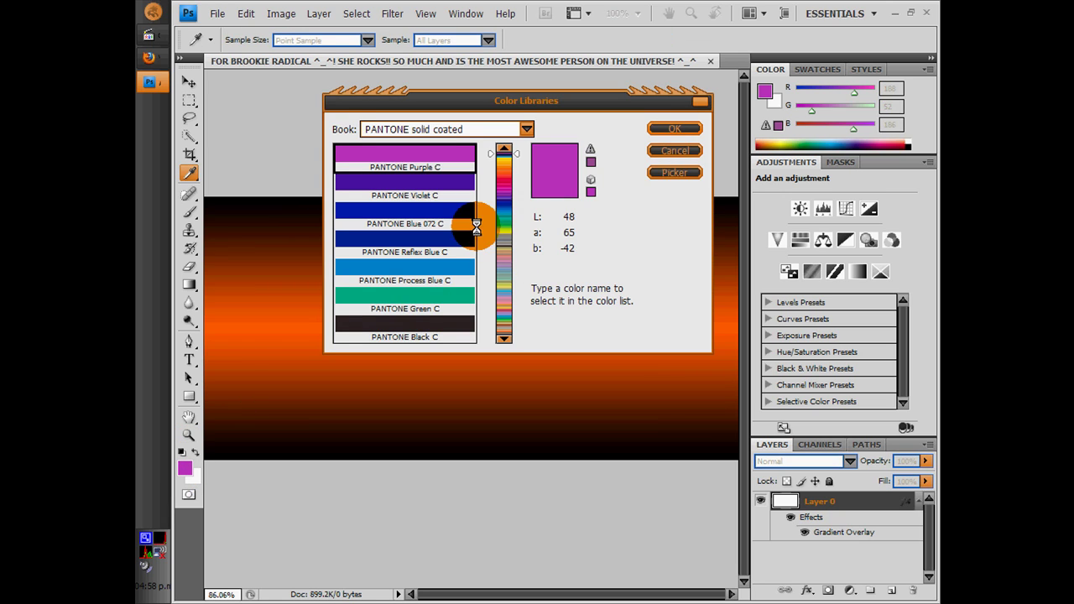
{"action": "left_click", "coordinate": [705, 127]}
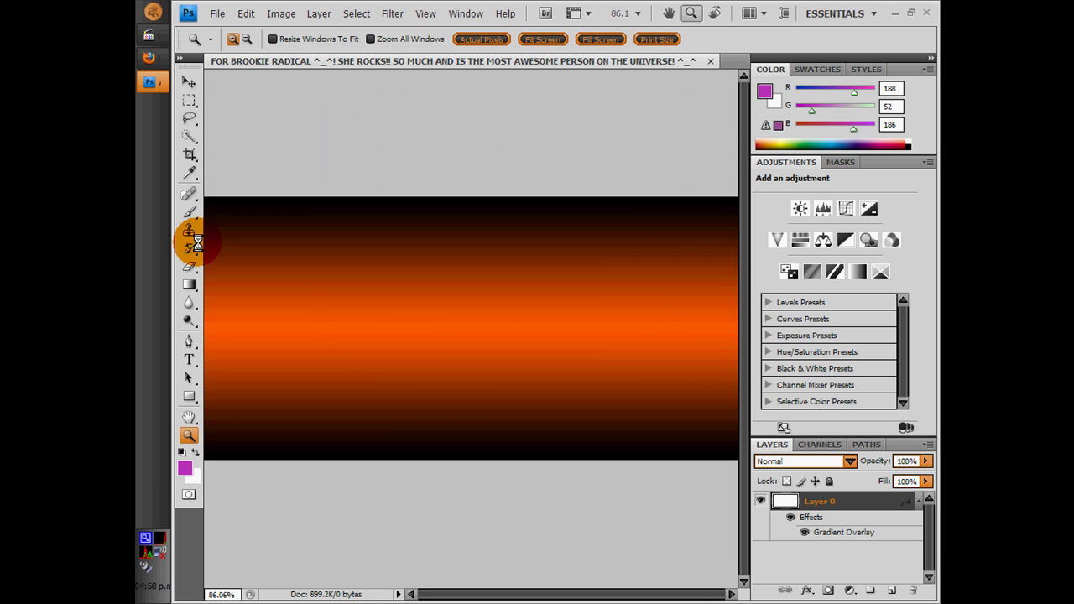
{"action": "left_click", "coordinate": [189, 211]}
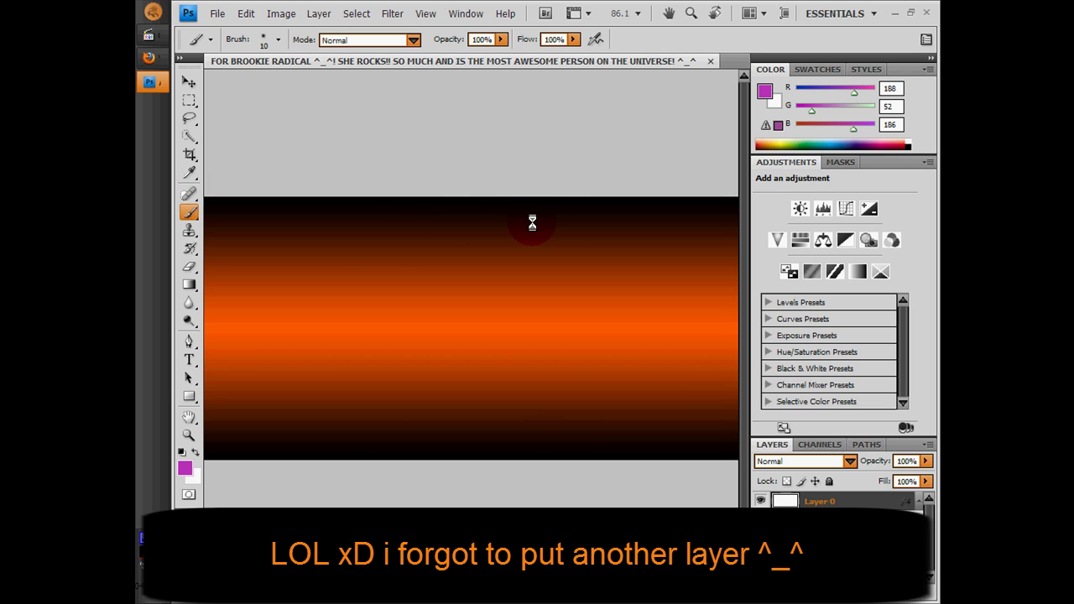
Step: Create a new layer named "LOL FOGOtED LAYER! XD" above the gradient layer
{"action": "left_click", "coordinate": [391, 14]}
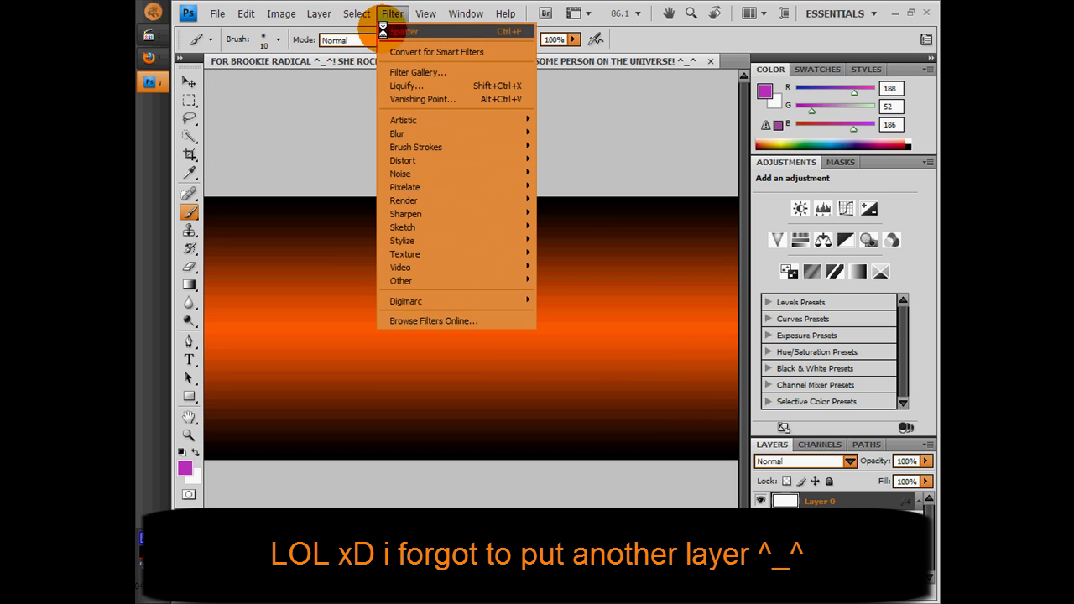
{"action": "mouse_move", "coordinate": [336, 30]}
{"action": "left_click", "coordinate": [508, 31]}
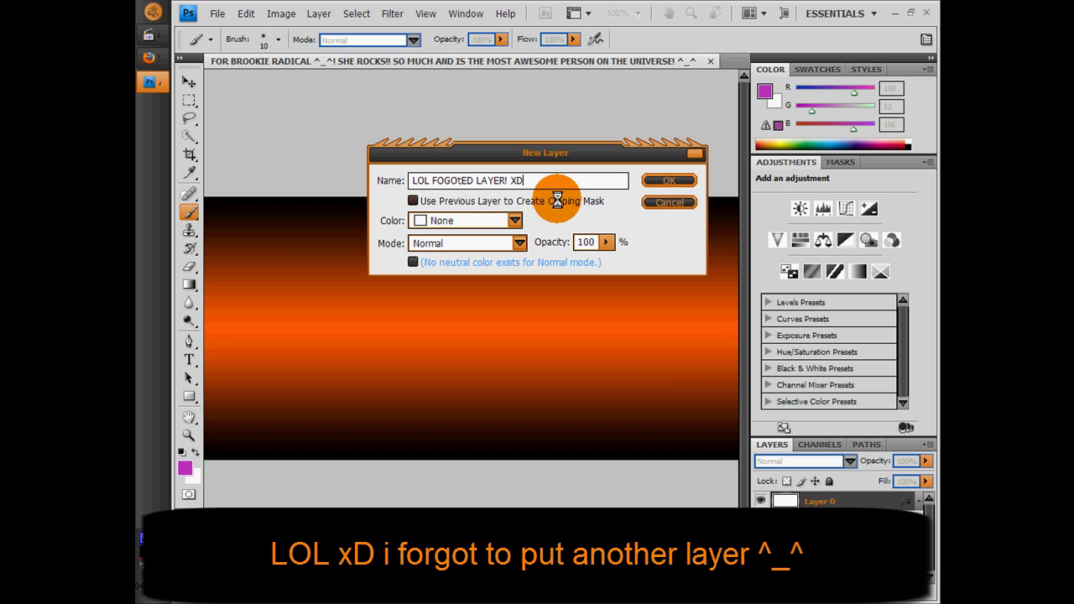
{"action": "left_click", "coordinate": [668, 180]}
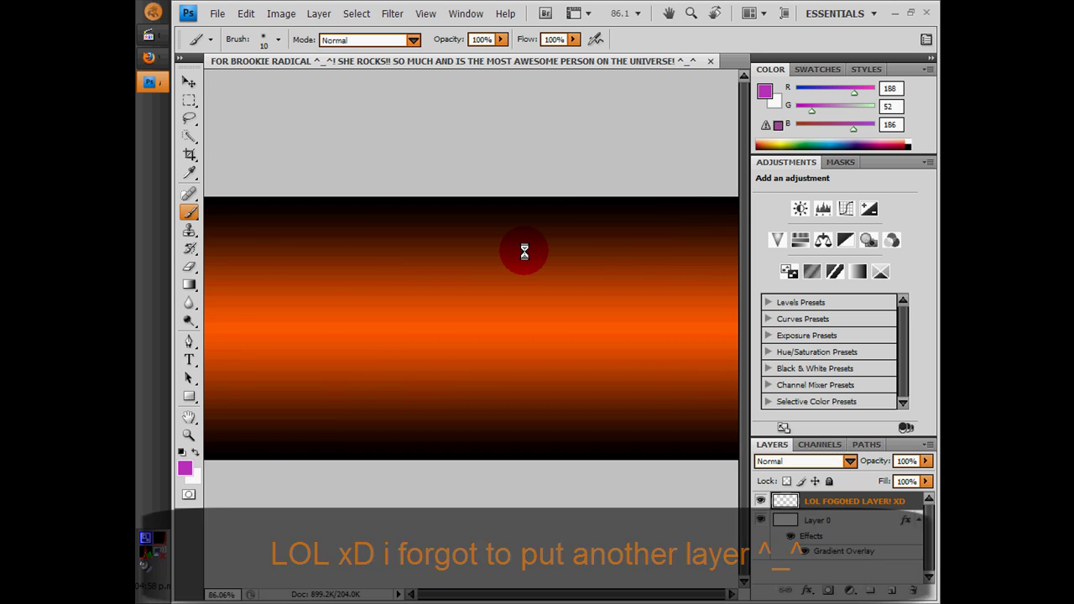
Step: Hand-letter the dedicatee's first name in purple with the 10 px Brush along the banner's upper right edge
{"action": "left_click_drag", "start_coordinate": [565, 206], "coordinate": [565, 230]}
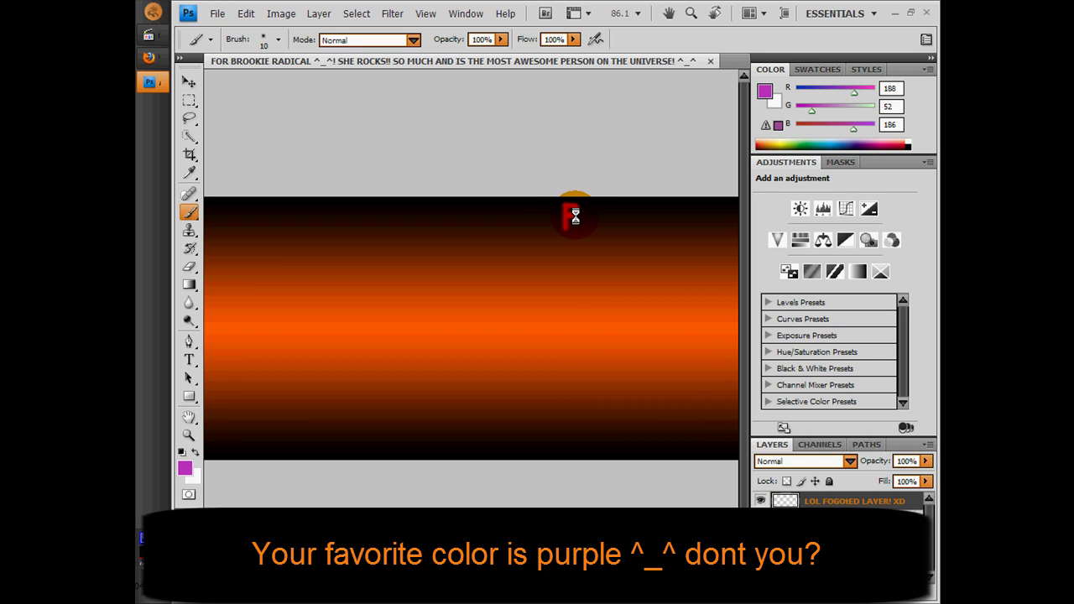
{"action": "mouse_move", "coordinate": [567, 227]}
{"action": "left_mouse_down"}
{"action": "mouse_move", "coordinate": [611, 215]}
{"action": "mouse_move", "coordinate": [603, 227]}
{"action": "mouse_move", "coordinate": [632, 215]}
{"action": "mouse_move", "coordinate": [624, 228]}
{"action": "mouse_move", "coordinate": [650, 205]}
{"action": "mouse_move", "coordinate": [650, 234]}
{"action": "mouse_move", "coordinate": [659, 210]}
{"action": "mouse_move", "coordinate": [650, 221]}
{"action": "mouse_move", "coordinate": [663, 231]}
{"action": "mouse_move", "coordinate": [677, 218]}
{"action": "mouse_move", "coordinate": [704, 217]}
{"action": "left_mouse_up"}
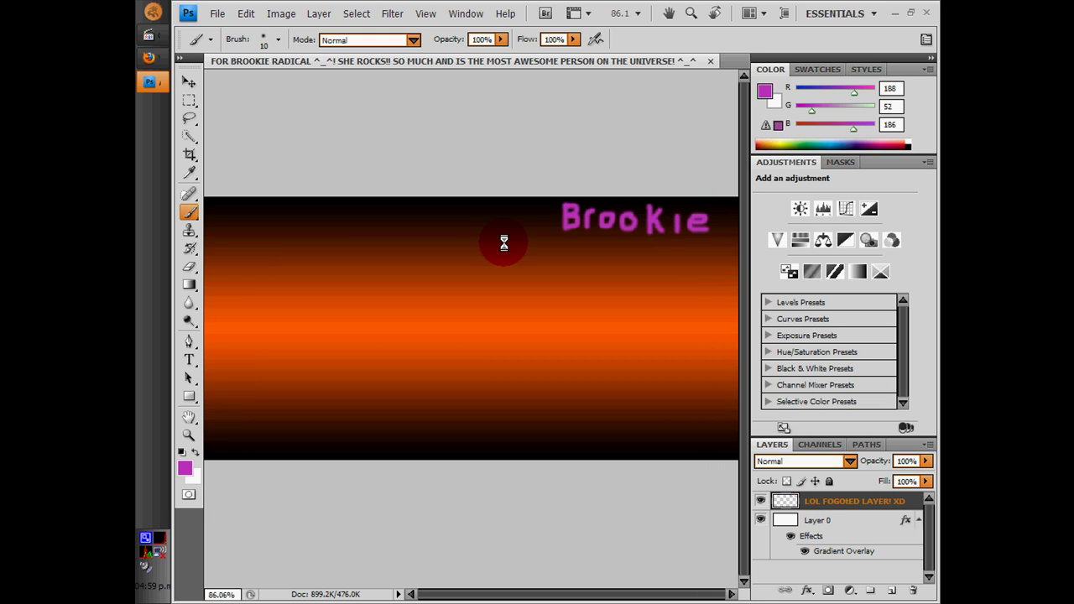
Step: Try brushing the second word of the dedicatee's name beneath the first in purple, and undo its strokes
{"action": "mouse_move", "coordinate": [500, 242]}
{"action": "left_mouse_down"}
{"action": "mouse_move", "coordinate": [536, 248]}
{"action": "mouse_move", "coordinate": [524, 258]}
{"action": "mouse_move", "coordinate": [563, 253]}
{"action": "mouse_move", "coordinate": [557, 265]}
{"action": "mouse_move", "coordinate": [566, 266]}
{"action": "mouse_move", "coordinate": [573, 244]}
{"action": "mouse_move", "coordinate": [583, 262]}
{"action": "mouse_move", "coordinate": [571, 267]}
{"action": "mouse_move", "coordinate": [624, 257]}
{"action": "mouse_move", "coordinate": [584, 258]}
{"action": "mouse_move", "coordinate": [595, 265]}
{"action": "mouse_move", "coordinate": [604, 251]}
{"action": "mouse_move", "coordinate": [607, 271]}
{"action": "mouse_move", "coordinate": [626, 252]}
{"action": "mouse_move", "coordinate": [624, 267]}
{"action": "mouse_move", "coordinate": [643, 269]}
{"action": "mouse_move", "coordinate": [650, 249]}
{"action": "mouse_move", "coordinate": [647, 266]}
{"action": "mouse_move", "coordinate": [676, 268]}
{"action": "mouse_move", "coordinate": [637, 271]}
{"action": "left_mouse_up"}
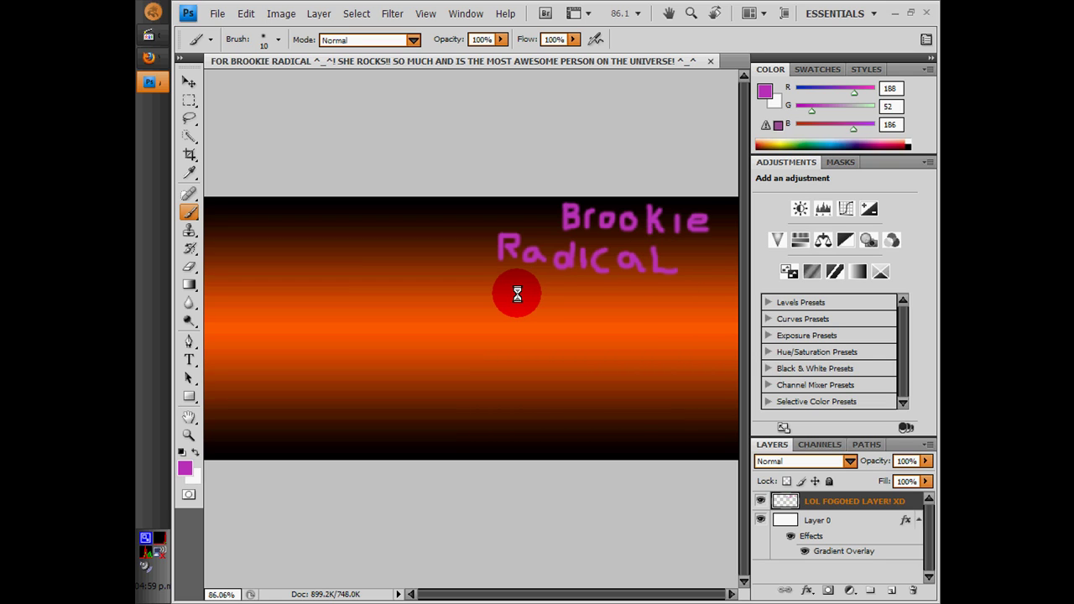
{"action": "key", "text": "ctrl+alt+z"}
{"action": "key", "text": "ctrl+alt+z"}
{"action": "key", "text": "ctrl+alt+z"}
{"action": "key", "text": "ctrl+alt+z"}
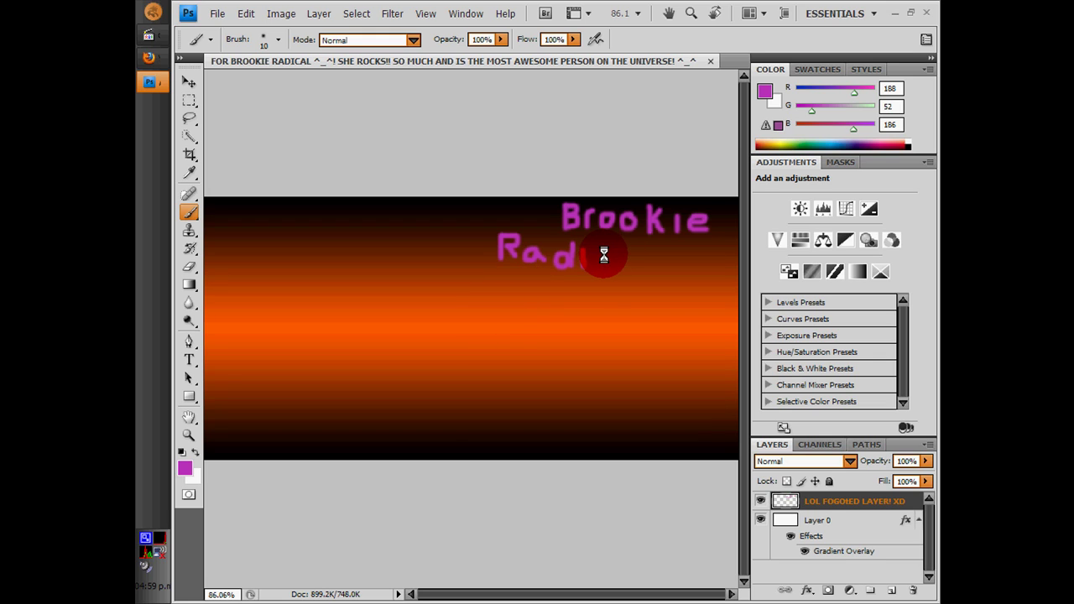
{"action": "key", "text": "ctrl+alt+z"}
{"action": "key", "text": "ctrl+alt+z"}
{"action": "key", "text": "ctrl+alt+z"}
{"action": "key", "text": "ctrl+alt+z"}
{"action": "key", "text": "ctrl+alt+z"}
Step: Brush the second word of the dedicatee's name, "Rockz so Much!" and a smiley face in purple beneath the first name
{"action": "mouse_move", "coordinate": [524, 276]}
{"action": "left_mouse_down"}
{"action": "mouse_move", "coordinate": [538, 251]}
{"action": "mouse_move", "coordinate": [529, 262]}
{"action": "mouse_move", "coordinate": [543, 276]}
{"action": "mouse_move", "coordinate": [563, 262]}
{"action": "mouse_move", "coordinate": [565, 276]}
{"action": "mouse_move", "coordinate": [564, 260]}
{"action": "mouse_move", "coordinate": [575, 274]}
{"action": "mouse_move", "coordinate": [598, 265]}
{"action": "mouse_move", "coordinate": [593, 276]}
{"action": "mouse_move", "coordinate": [605, 244]}
{"action": "mouse_move", "coordinate": [605, 272]}
{"action": "mouse_move", "coordinate": [622, 257]}
{"action": "mouse_move", "coordinate": [621, 280]}
{"action": "mouse_move", "coordinate": [648, 260]}
{"action": "mouse_move", "coordinate": [640, 277]}
{"action": "mouse_move", "coordinate": [672, 261]}
{"action": "mouse_move", "coordinate": [667, 271]}
{"action": "mouse_move", "coordinate": [676, 271]}
{"action": "mouse_move", "coordinate": [674, 257]}
{"action": "mouse_move", "coordinate": [686, 277]}
{"action": "mouse_move", "coordinate": [701, 268]}
{"action": "mouse_move", "coordinate": [698, 250]}
{"action": "mouse_move", "coordinate": [707, 282]}
{"action": "left_mouse_up"}
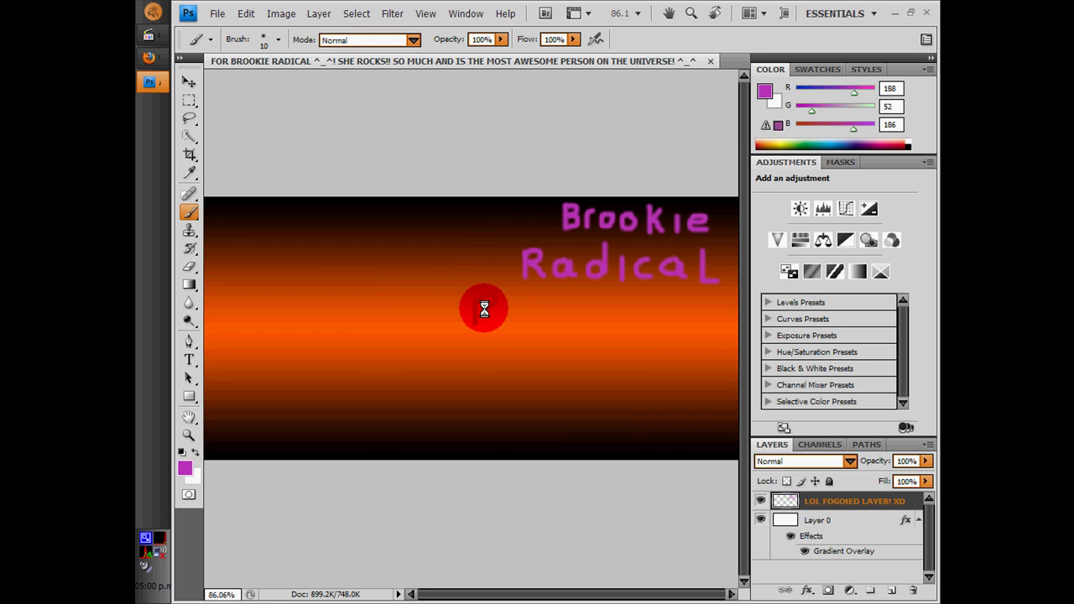
{"action": "mouse_move", "coordinate": [494, 320]}
{"action": "left_mouse_down"}
{"action": "mouse_move", "coordinate": [504, 311]}
{"action": "mouse_move", "coordinate": [521, 319]}
{"action": "left_mouse_up"}
{"action": "mouse_move", "coordinate": [568, 313]}
{"action": "left_mouse_down"}
{"action": "mouse_move", "coordinate": [582, 324]}
{"action": "mouse_move", "coordinate": [611, 305]}
{"action": "mouse_move", "coordinate": [609, 324]}
{"action": "mouse_move", "coordinate": [621, 325]}
{"action": "left_mouse_up"}
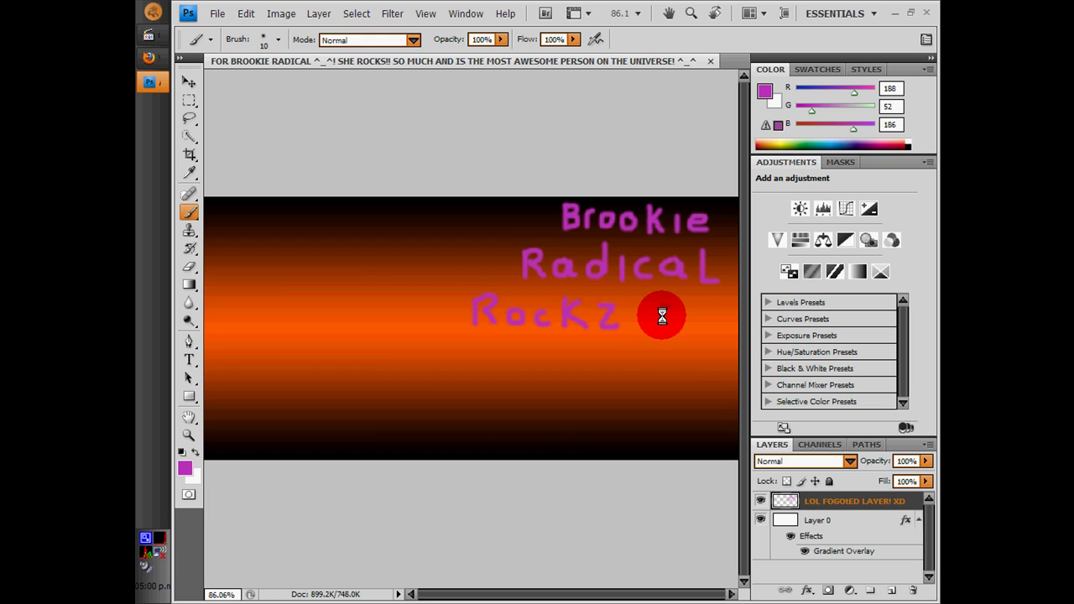
{"action": "mouse_move", "coordinate": [655, 320]}
{"action": "left_mouse_down"}
{"action": "mouse_move", "coordinate": [686, 312]}
{"action": "mouse_move", "coordinate": [688, 328]}
{"action": "mouse_move", "coordinate": [693, 316]}
{"action": "mouse_move", "coordinate": [700, 338]}
{"action": "mouse_move", "coordinate": [674, 350]}
{"action": "mouse_move", "coordinate": [688, 343]}
{"action": "mouse_move", "coordinate": [690, 307]}
{"action": "mouse_move", "coordinate": [679, 314]}
{"action": "mouse_move", "coordinate": [678, 324]}
{"action": "mouse_move", "coordinate": [696, 318]}
{"action": "mouse_move", "coordinate": [691, 309]}
{"action": "left_mouse_up"}
{"action": "mouse_move", "coordinate": [487, 356]}
{"action": "left_mouse_down"}
{"action": "mouse_move", "coordinate": [520, 349]}
{"action": "mouse_move", "coordinate": [523, 382]}
{"action": "mouse_move", "coordinate": [546, 372]}
{"action": "mouse_move", "coordinate": [541, 362]}
{"action": "mouse_move", "coordinate": [549, 381]}
{"action": "mouse_move", "coordinate": [554, 362]}
{"action": "mouse_move", "coordinate": [580, 361]}
{"action": "mouse_move", "coordinate": [572, 375]}
{"action": "mouse_move", "coordinate": [585, 379]}
{"action": "mouse_move", "coordinate": [613, 342]}
{"action": "mouse_move", "coordinate": [605, 378]}
{"action": "mouse_move", "coordinate": [608, 365]}
{"action": "mouse_move", "coordinate": [621, 362]}
{"action": "mouse_move", "coordinate": [621, 378]}
{"action": "mouse_move", "coordinate": [646, 369]}
{"action": "mouse_move", "coordinate": [640, 349]}
{"action": "mouse_move", "coordinate": [637, 399]}
{"action": "mouse_move", "coordinate": [669, 407]}
{"action": "mouse_move", "coordinate": [660, 388]}
{"action": "mouse_move", "coordinate": [675, 368]}
{"action": "mouse_move", "coordinate": [685, 395]}
{"action": "mouse_move", "coordinate": [700, 396]}
{"action": "mouse_move", "coordinate": [726, 394]}
{"action": "left_mouse_up"}
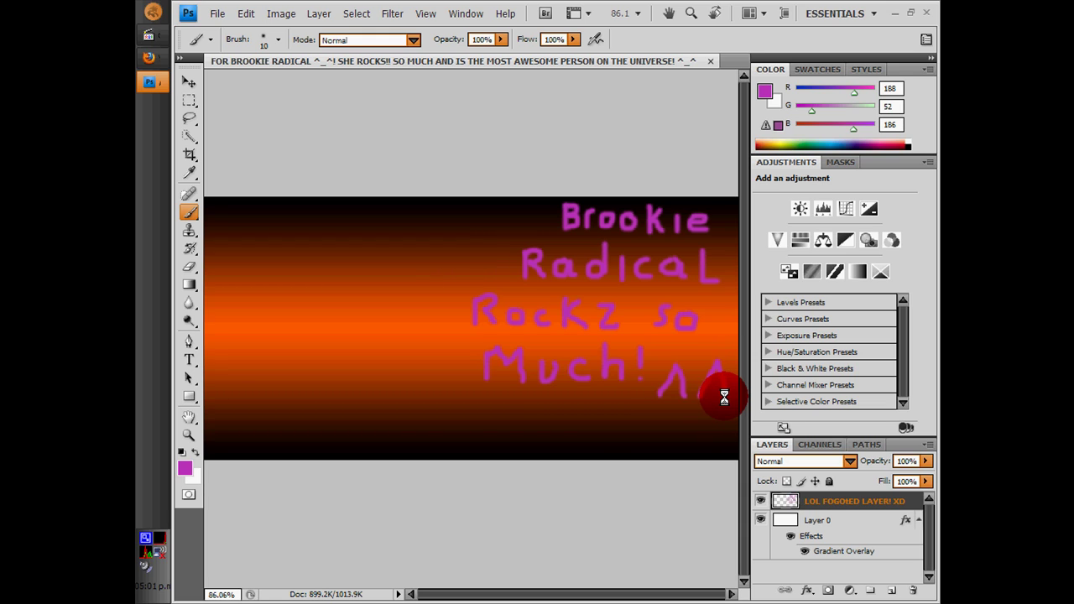
{"action": "mouse_move", "coordinate": [641, 404]}
{"action": "left_mouse_down"}
{"action": "mouse_move", "coordinate": [676, 436]}
{"action": "mouse_move", "coordinate": [728, 413]}
{"action": "left_mouse_up"}
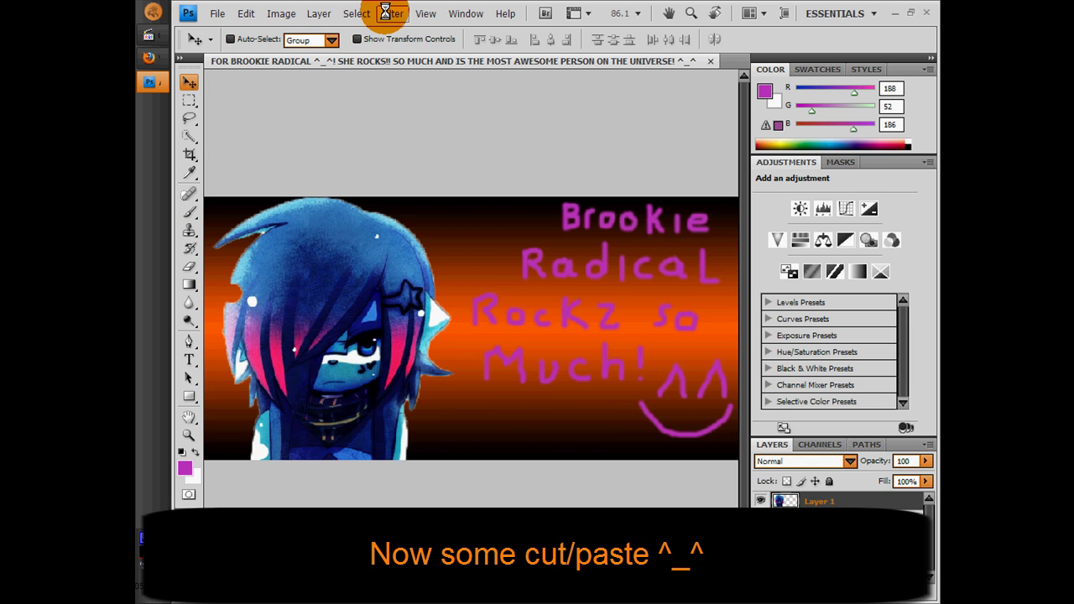
Step: Try the Halftone Pattern filter with size 1, contrast 5 and the Dot pattern on the pasted character, and undo it
{"action": "left_click", "coordinate": [387, 12]}
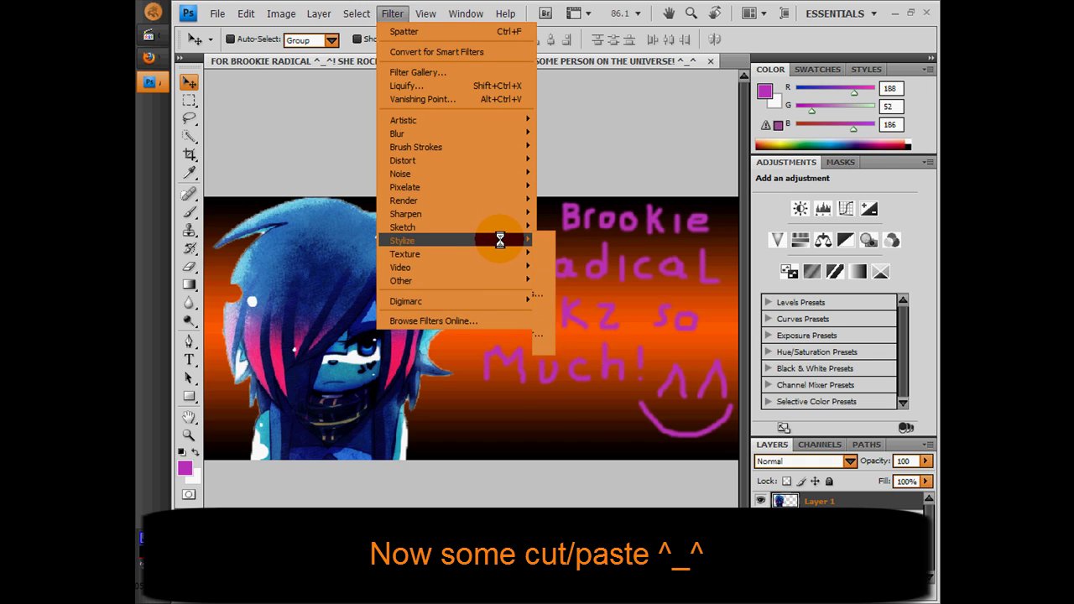
{"action": "mouse_move", "coordinate": [501, 223]}
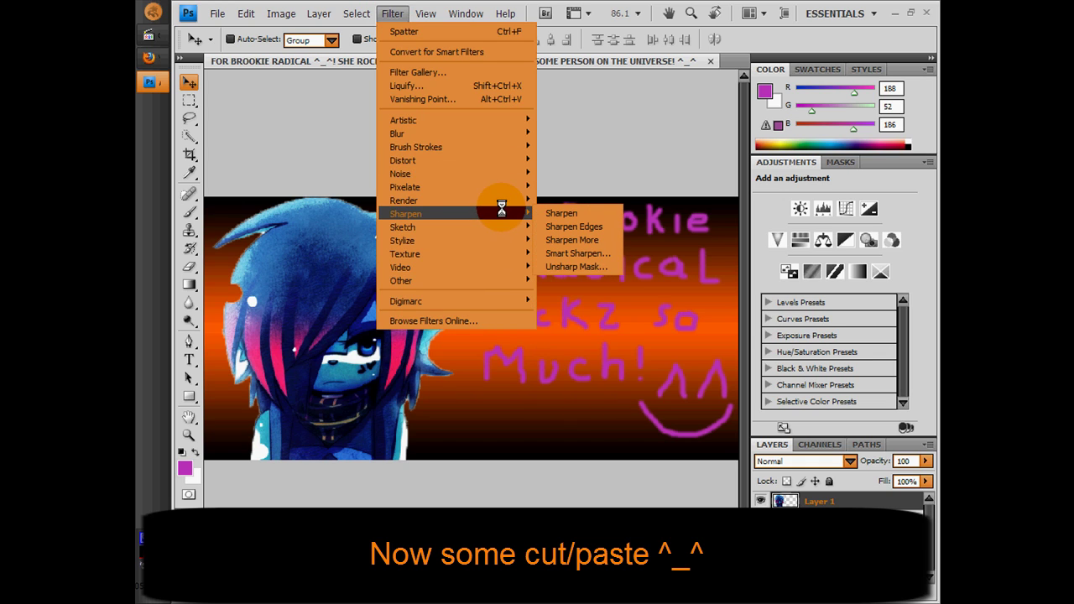
{"action": "mouse_move", "coordinate": [483, 254]}
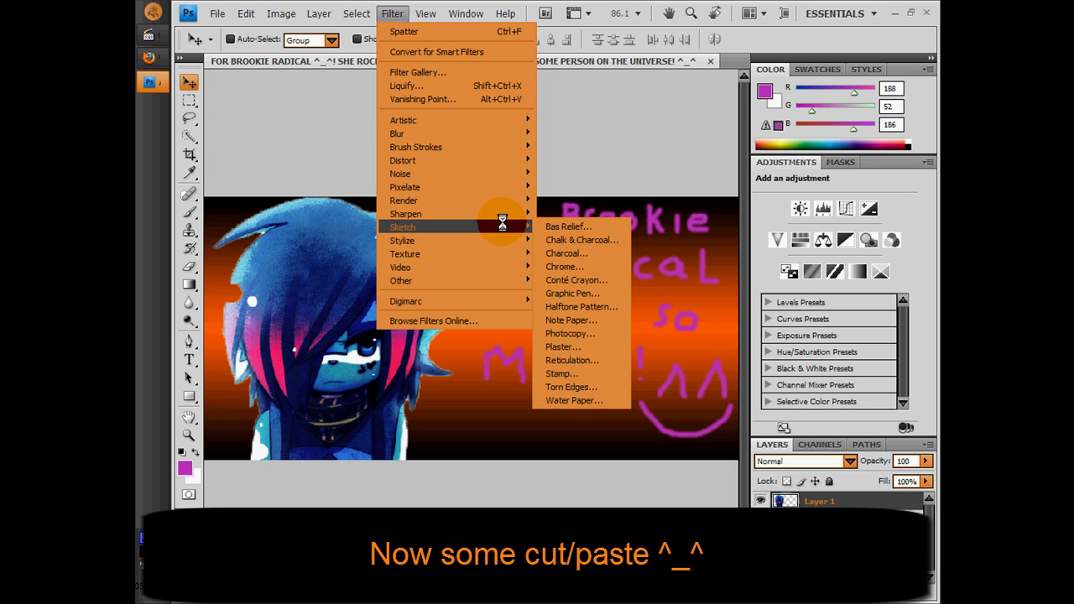
{"action": "left_click", "coordinate": [575, 307]}
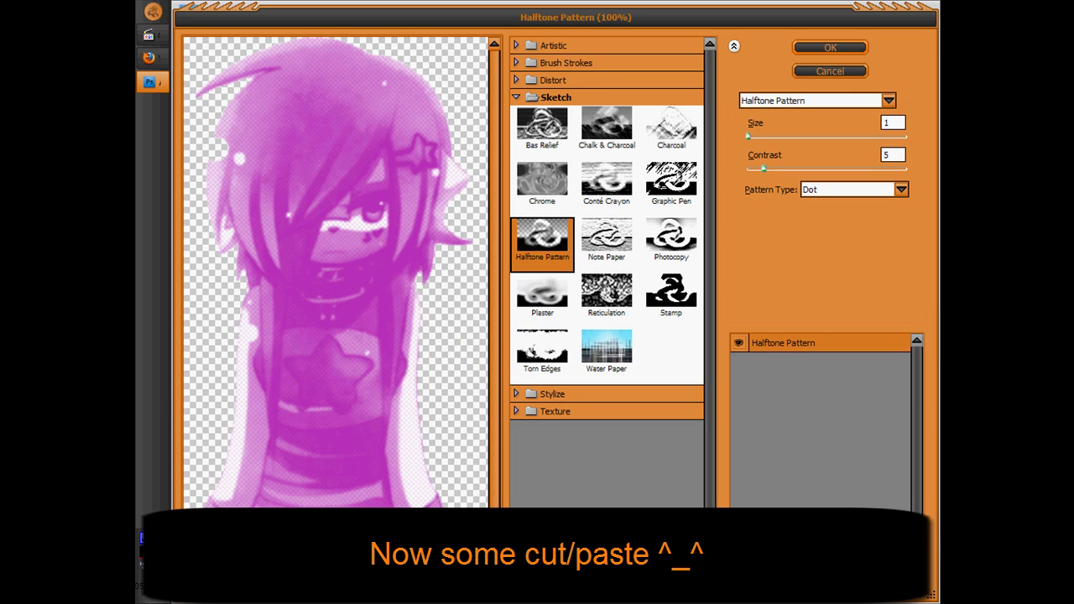
{"action": "left_click", "coordinate": [487, 455]}
{"action": "left_click", "coordinate": [821, 47]}
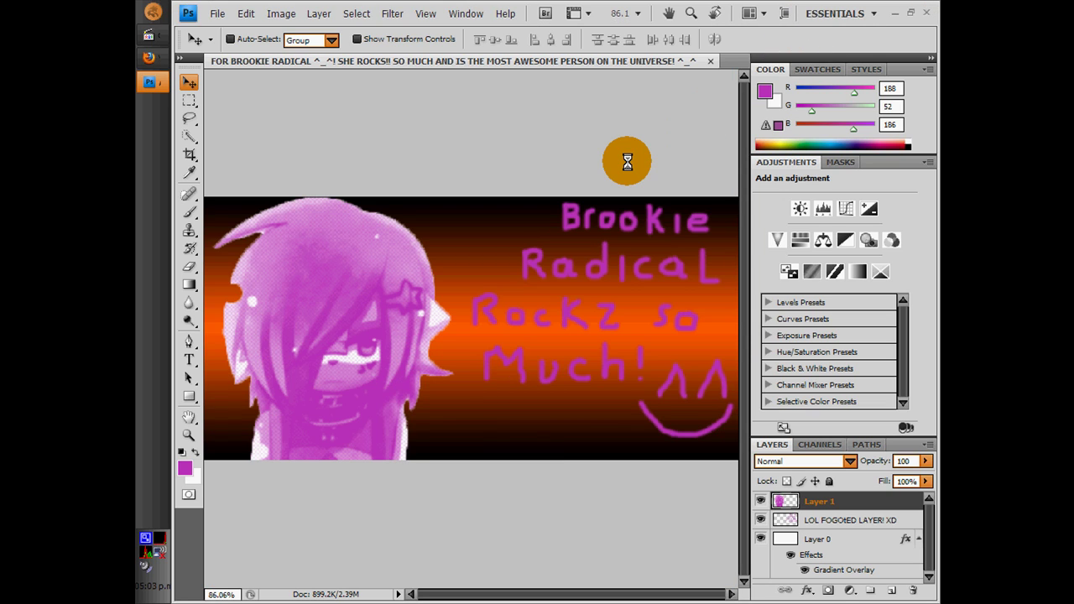
{"action": "key", "text": "ctrl+z"}
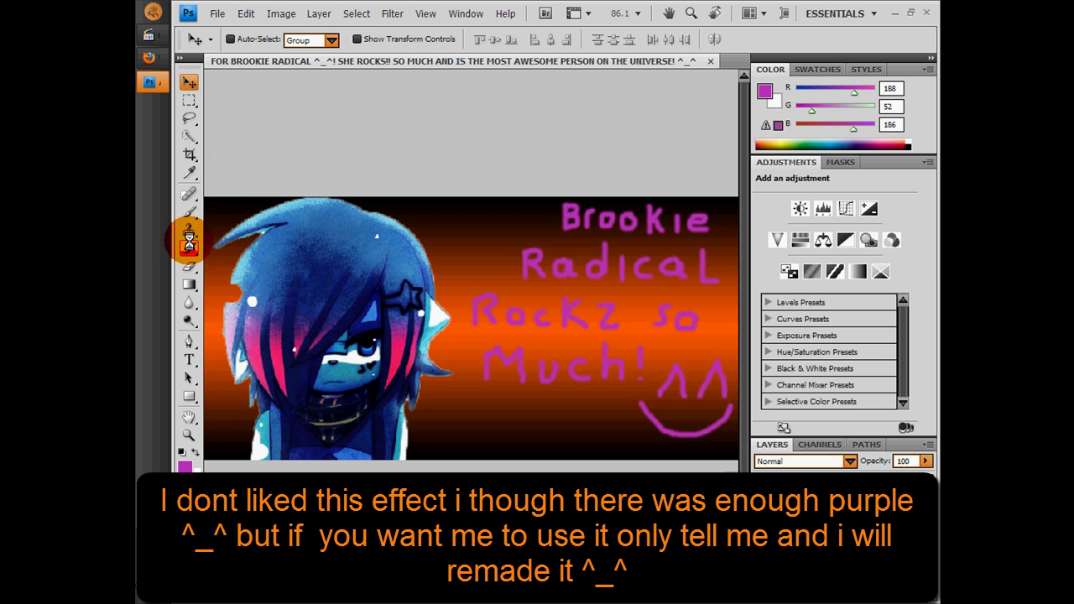
Step: Activate the History Brush and set the foreground colour to PANTONE Orange 021 C
{"action": "left_click", "coordinate": [189, 248]}
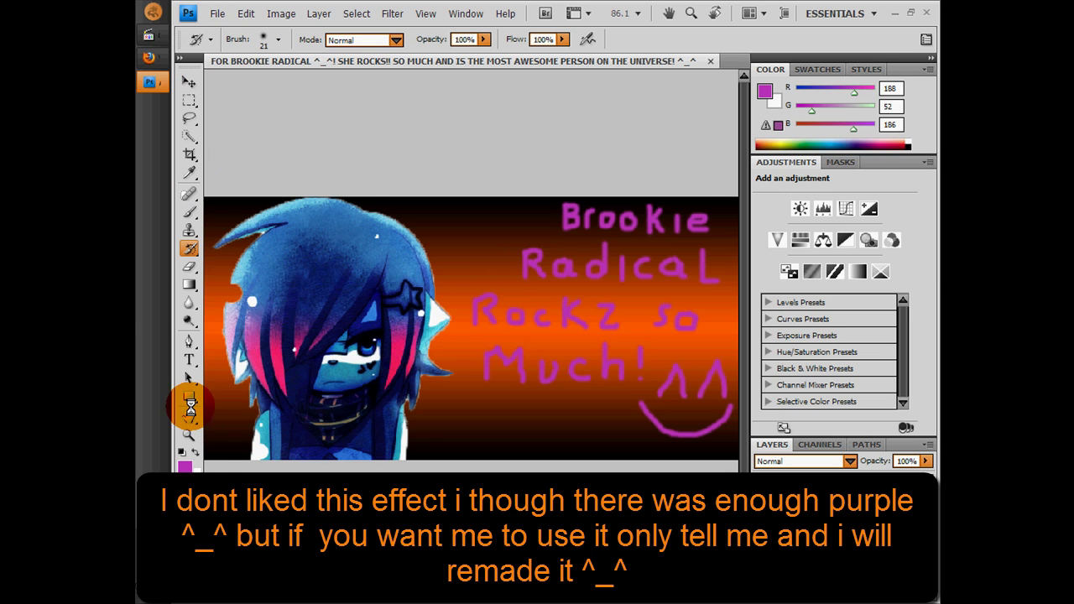
{"action": "left_click", "coordinate": [191, 466]}
{"action": "left_click", "coordinate": [496, 131]}
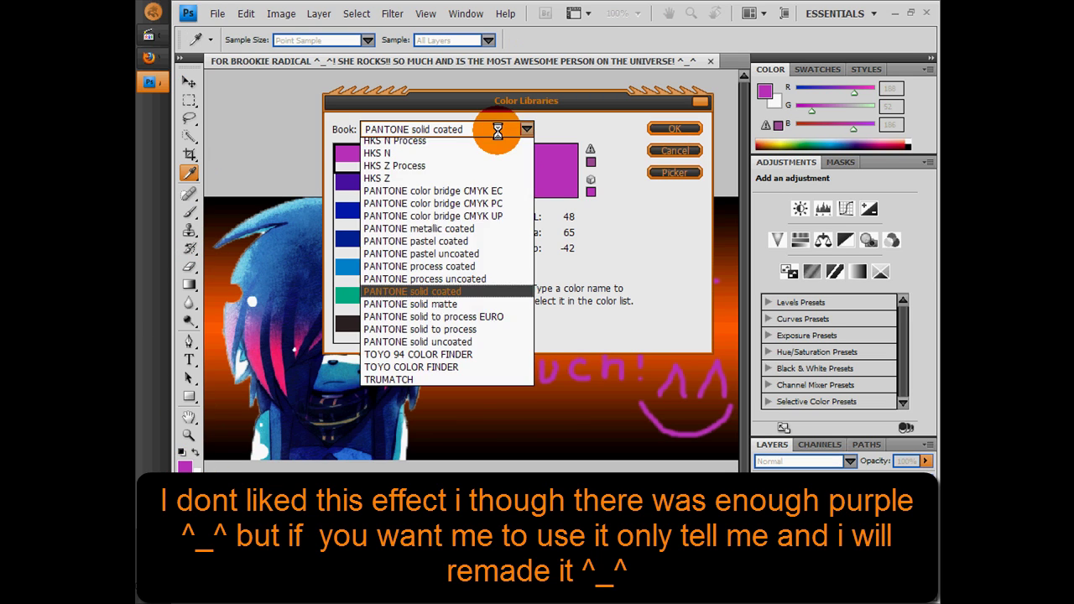
{"action": "left_click", "coordinate": [498, 132]}
{"action": "left_click", "coordinate": [674, 128]}
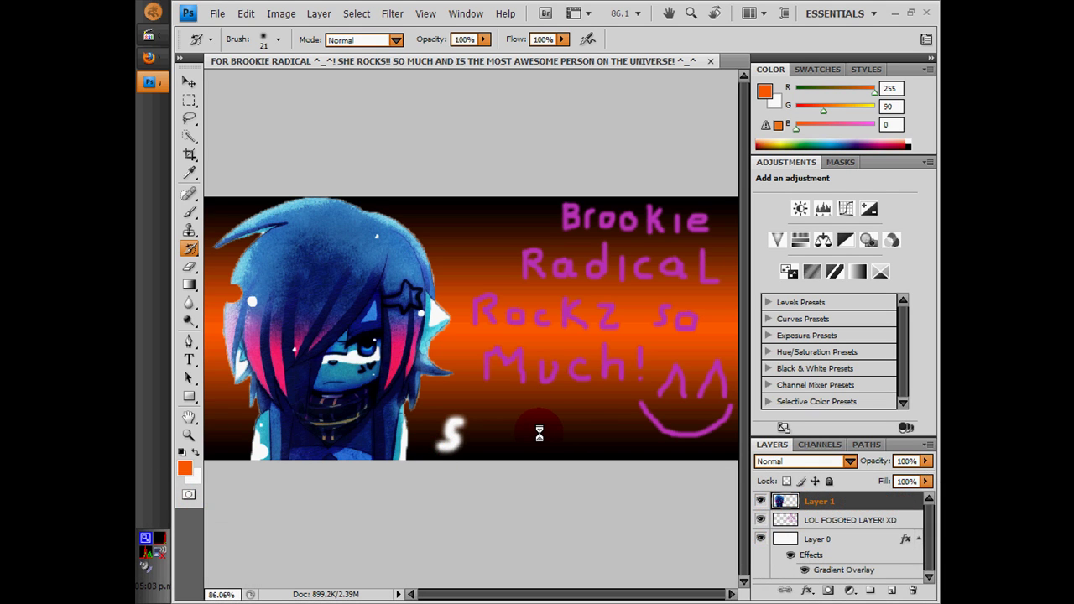
{"action": "left_click", "coordinate": [827, 519]}
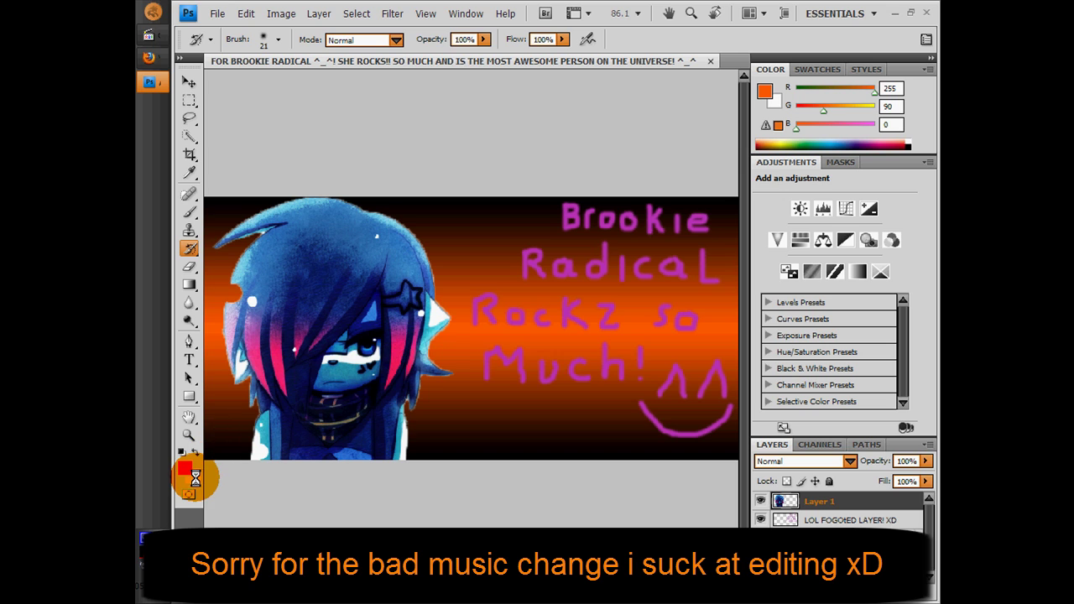
Step: Set the background colour to PANTONE Orange 021 C from the PANTONE solid coated library
{"action": "left_click", "coordinate": [193, 477]}
{"action": "left_click", "coordinate": [713, 206]}
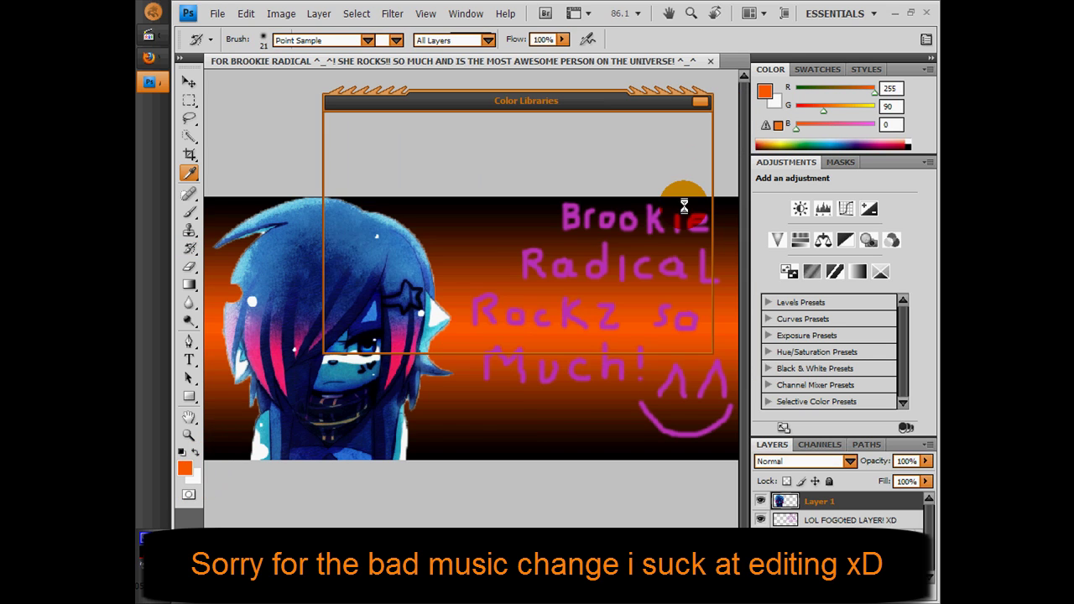
{"action": "left_click", "coordinate": [526, 128]}
{"action": "left_click", "coordinate": [496, 139]}
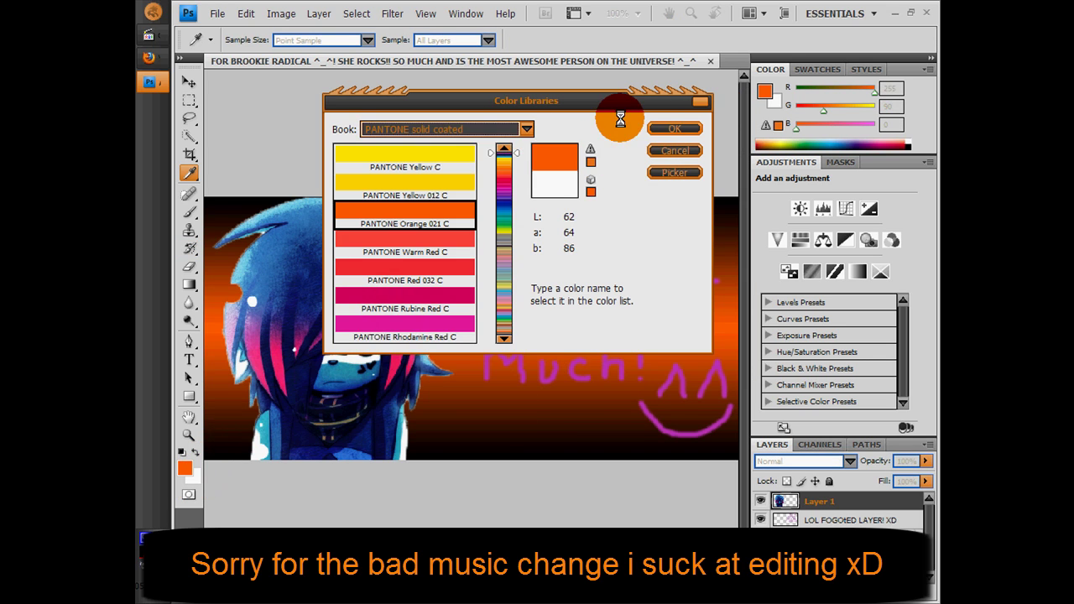
{"action": "left_click", "coordinate": [657, 130]}
Step: On the "LOL FOGOtED LAYER! XD" layer, brush the creator's nickname in orange below the purple lettering using the 10 px Brush
{"action": "left_click", "coordinate": [795, 516]}
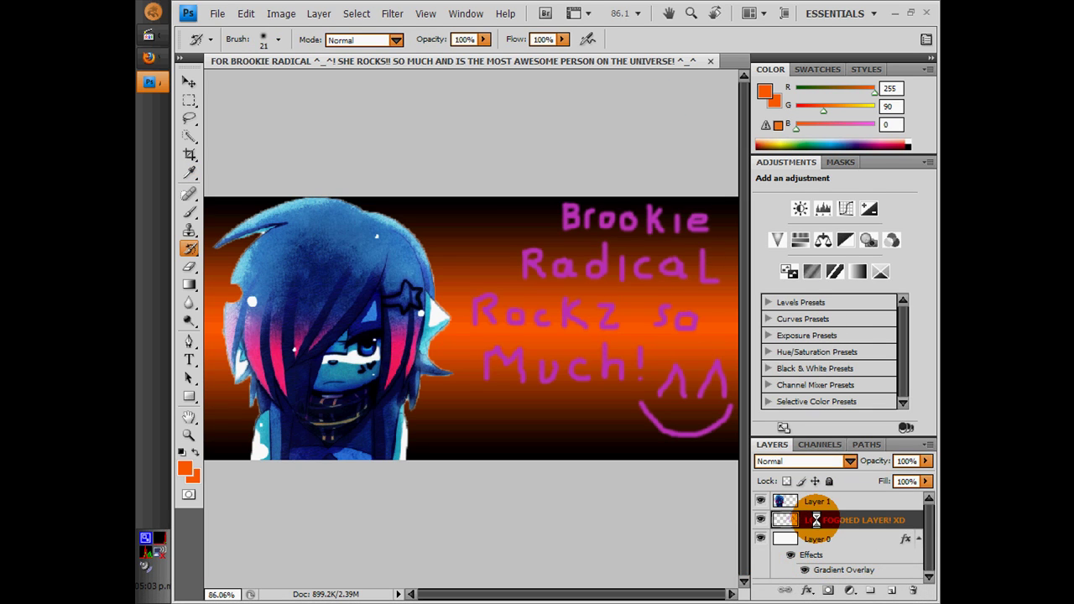
{"action": "left_click", "coordinate": [189, 211]}
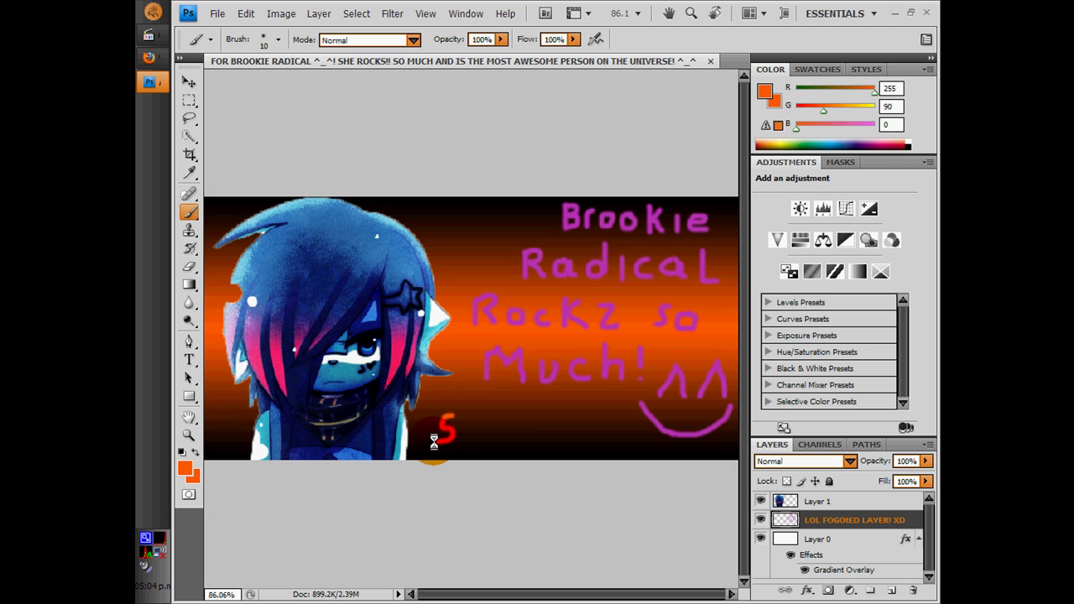
{"action": "mouse_move", "coordinate": [466, 428]}
{"action": "left_mouse_down"}
{"action": "mouse_move", "coordinate": [481, 440]}
{"action": "mouse_move", "coordinate": [509, 430]}
{"action": "mouse_move", "coordinate": [496, 442]}
{"action": "left_mouse_up"}
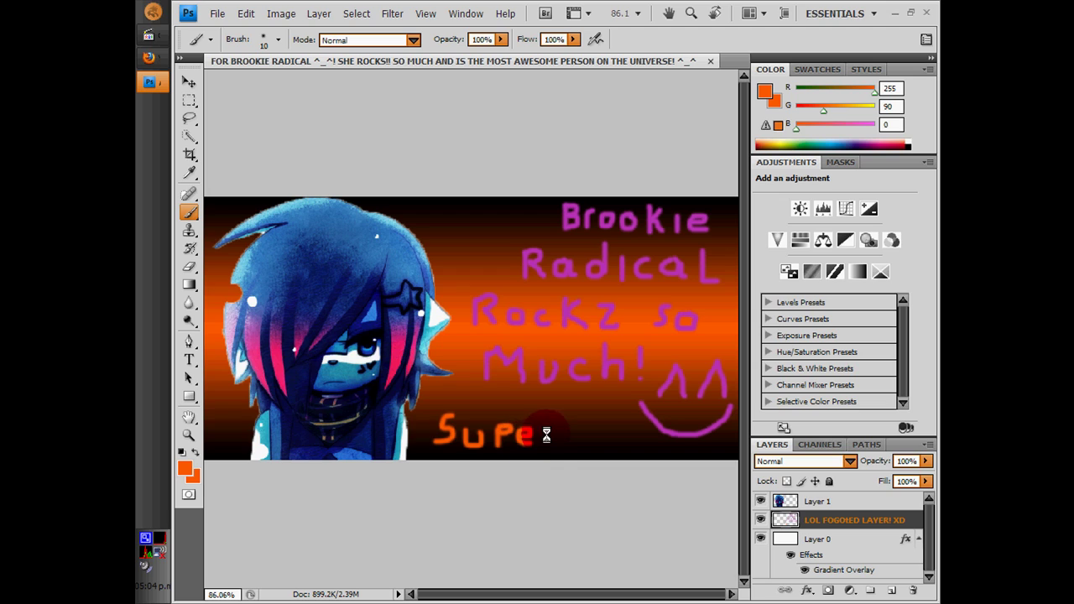
{"action": "left_click_drag", "start_coordinate": [547, 443], "coordinate": [571, 437]}
{"action": "left_click", "coordinate": [571, 444]}
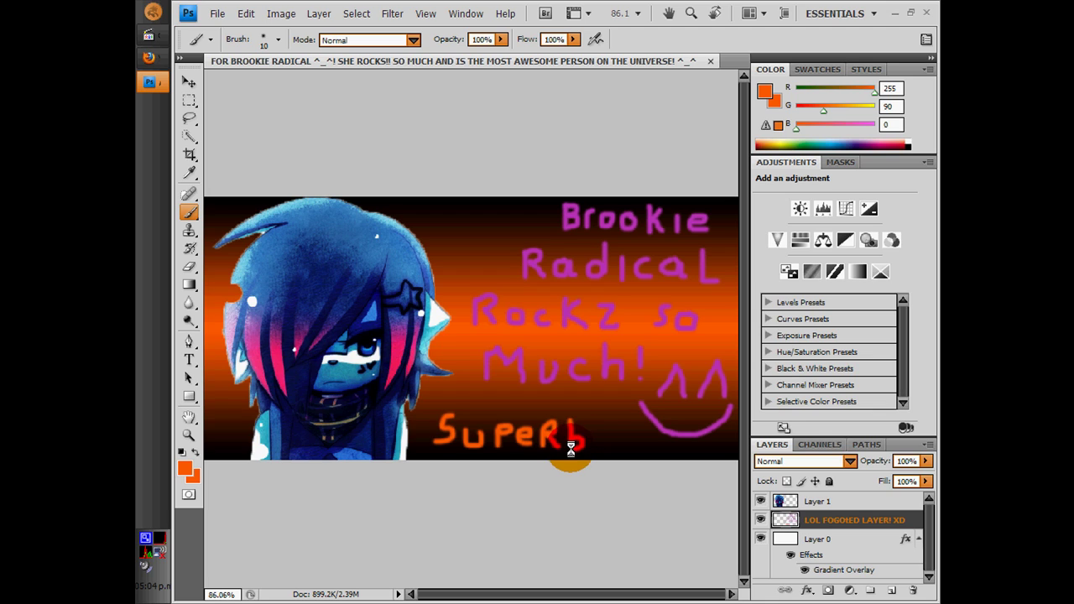
{"action": "left_click_drag", "start_coordinate": [591, 426], "coordinate": [598, 450]}
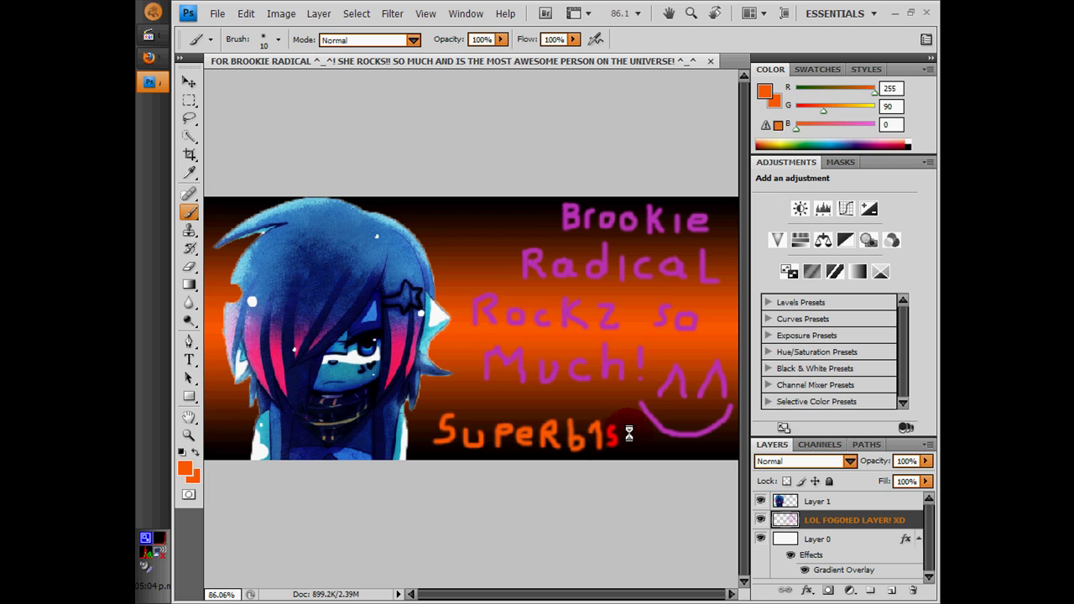
{"action": "mouse_move", "coordinate": [629, 448]}
{"action": "left_mouse_down"}
{"action": "mouse_move", "coordinate": [645, 438]}
{"action": "mouse_move", "coordinate": [631, 430]}
{"action": "left_mouse_up"}
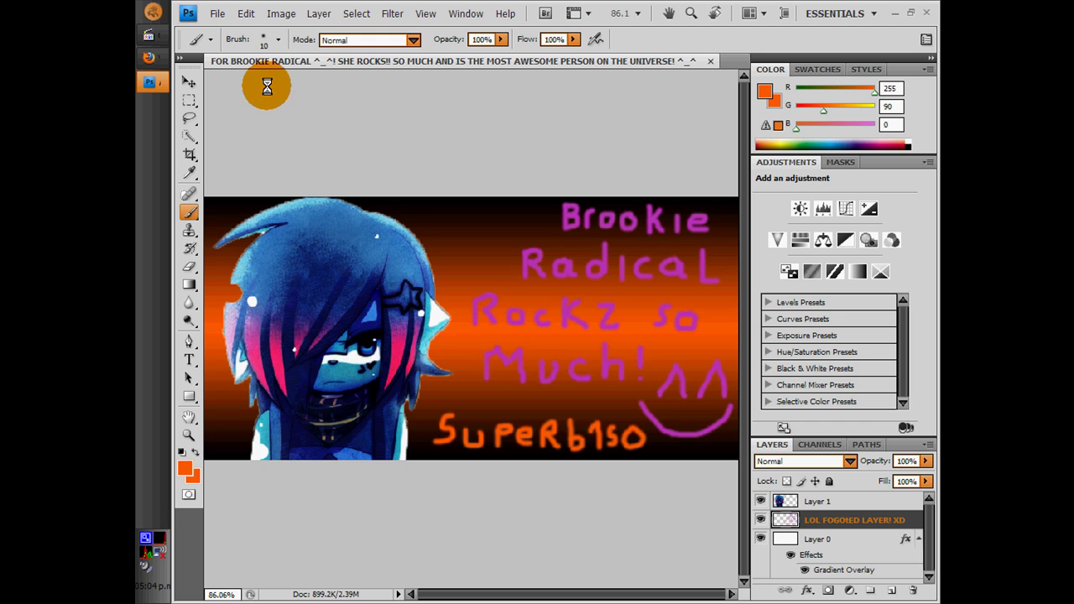
Step: Save a copy of the banner to the Desktop in JPEG format with the sRGB IEC61966-2.1 profile embedded
{"action": "left_click", "coordinate": [216, 11]}
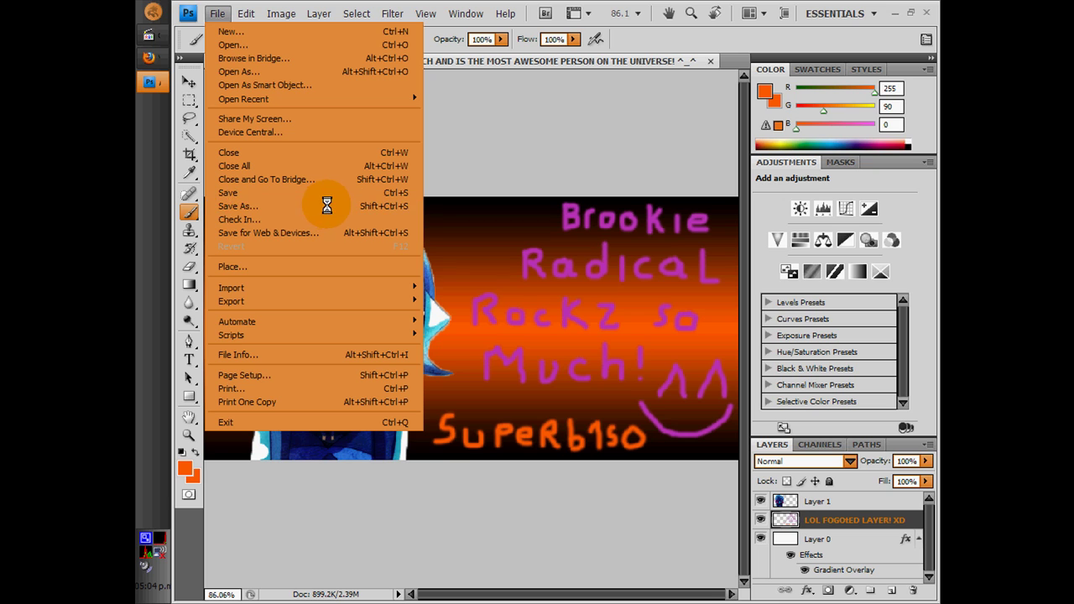
{"action": "left_click", "coordinate": [342, 206]}
{"action": "left_click", "coordinate": [375, 161]}
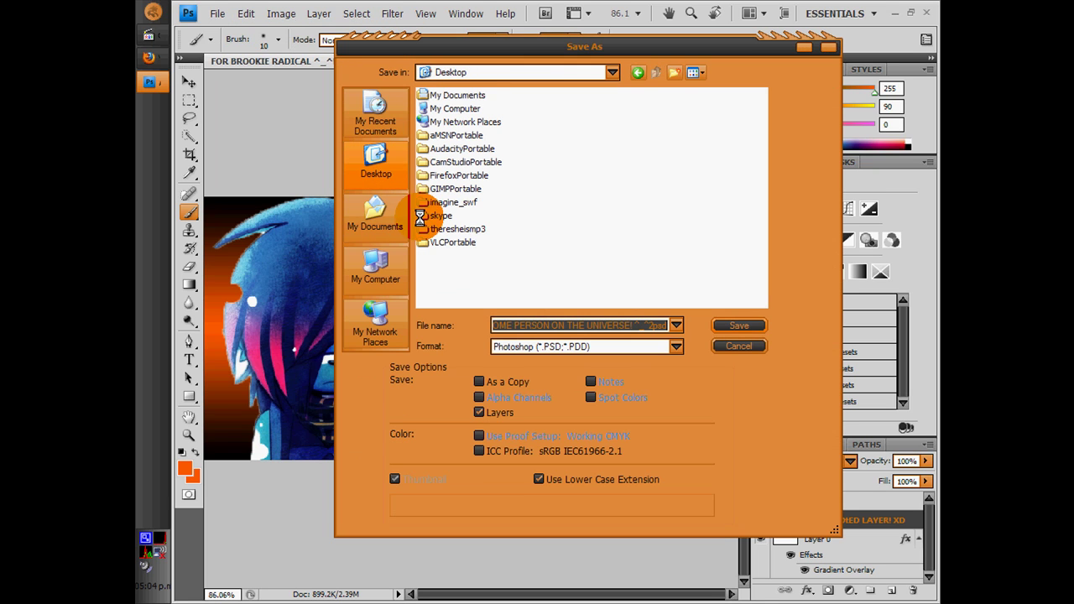
{"action": "left_click", "coordinate": [541, 345]}
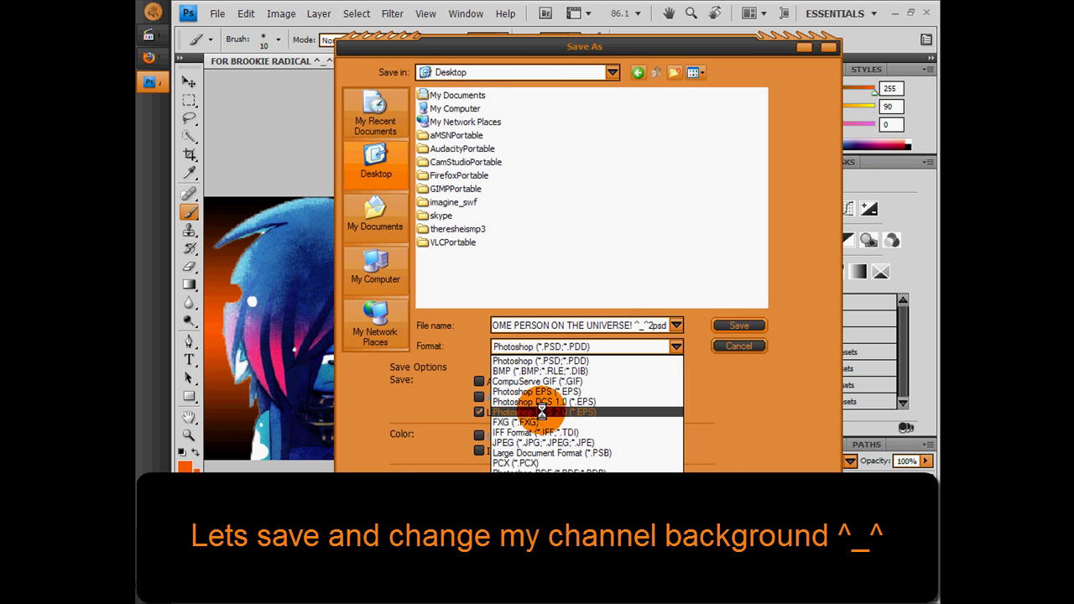
{"action": "left_click", "coordinate": [541, 443]}
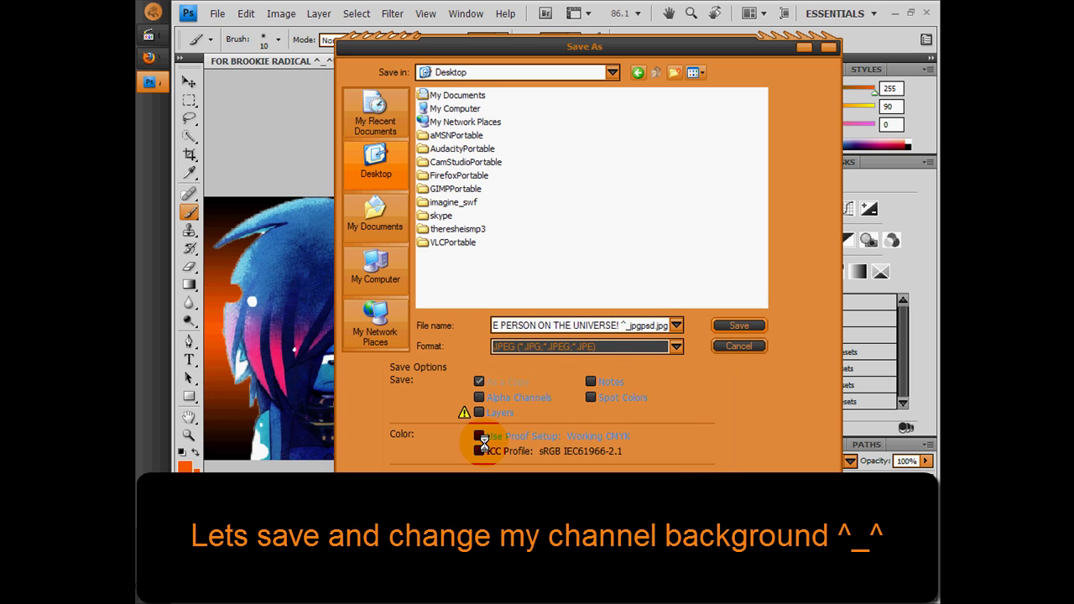
{"action": "double_click", "coordinate": [555, 324]}
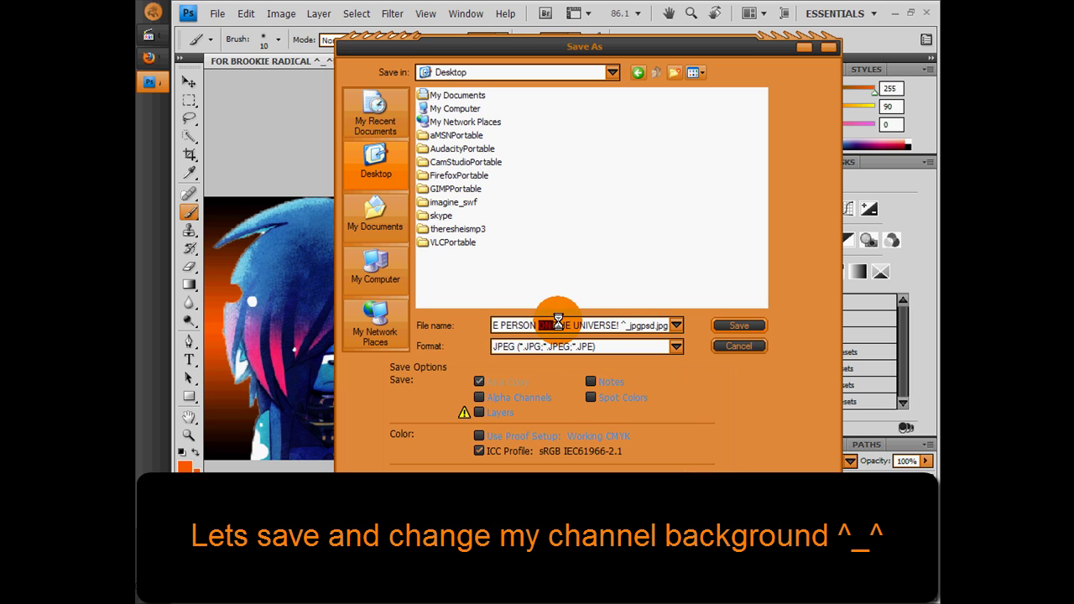
{"action": "left_click", "coordinate": [726, 328]}
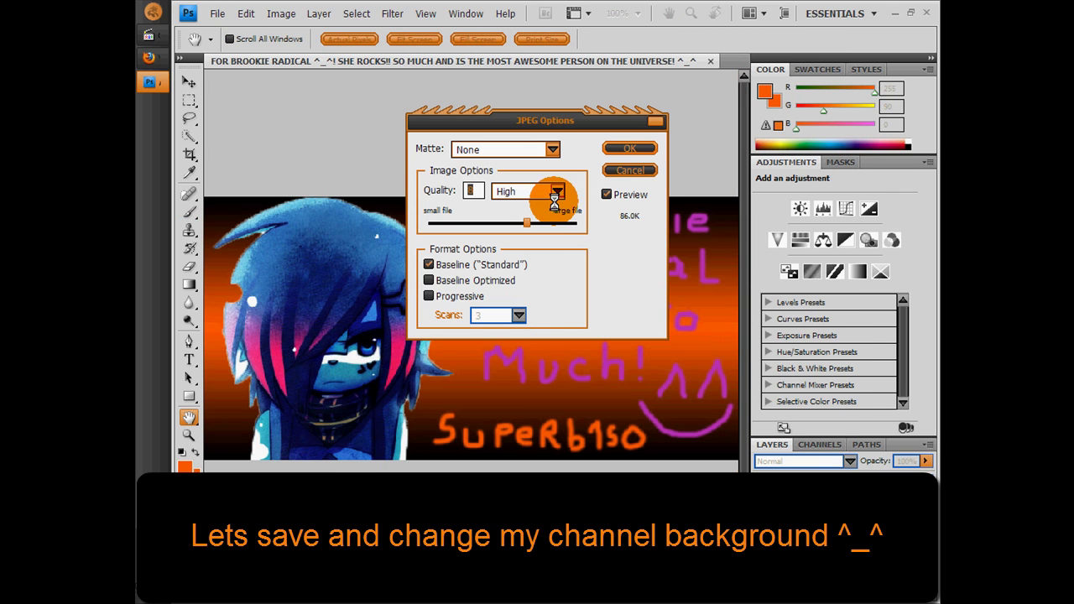
Step: Set the JPEG quality to 12 (Maximum) with the Progressive format and 3 scans, and apply the options
{"action": "left_click_drag", "start_coordinate": [529, 225], "coordinate": [582, 224]}
{"action": "left_click", "coordinate": [470, 297]}
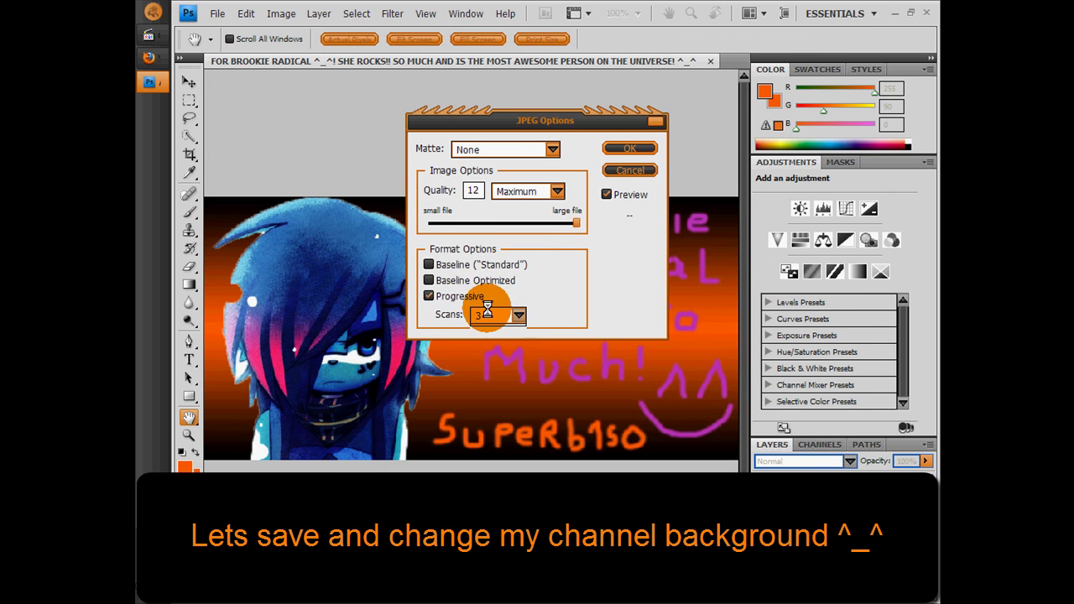
{"action": "left_click", "coordinate": [621, 149]}
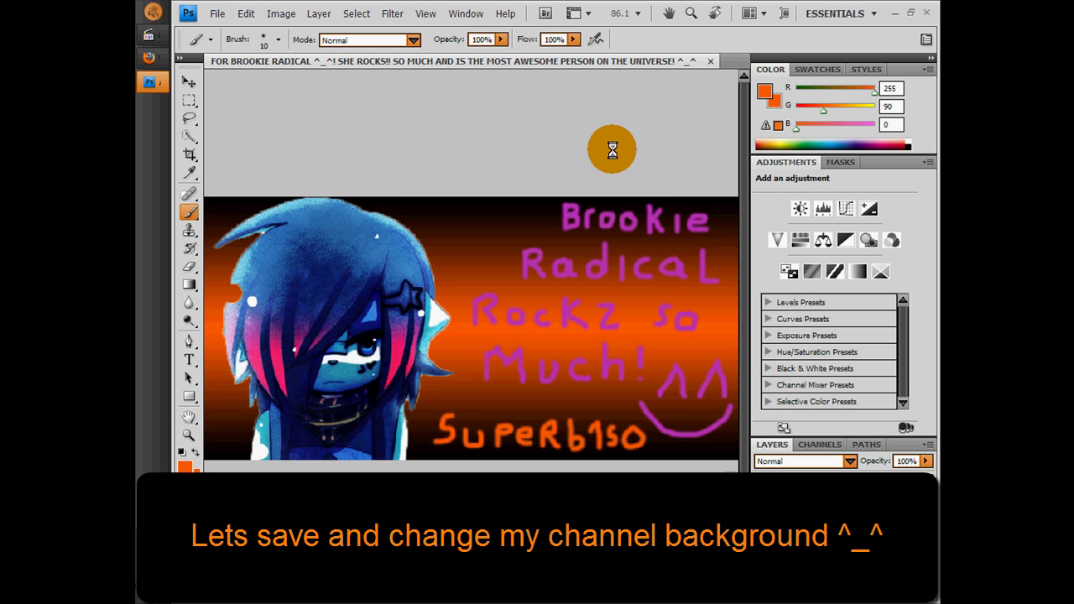
Step: Switch to Firefox and open the signed-in account's own YouTube channel page
{"action": "left_click", "coordinate": [148, 58]}
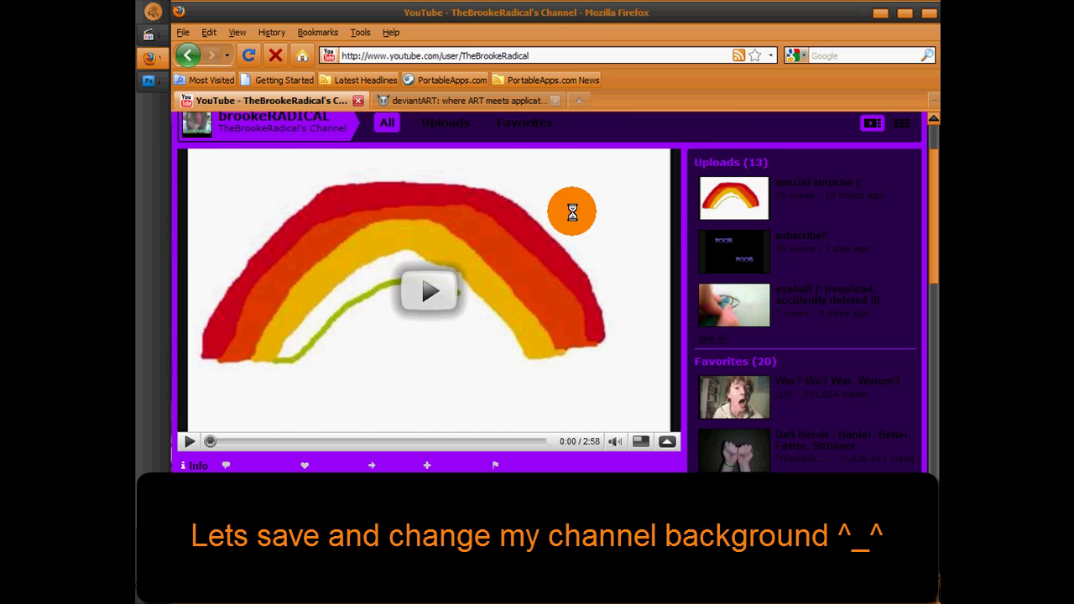
{"action": "left_click", "coordinate": [819, 135]}
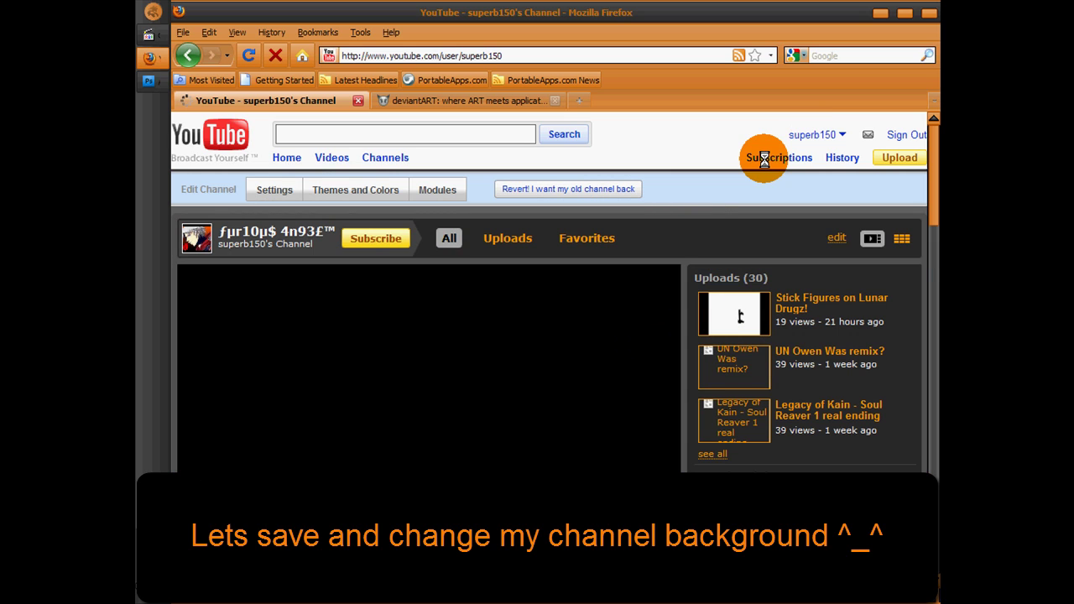
{"action": "scroll", "coordinate": [706, 216], "scroll_direction": "down", "scroll_amount": 3}
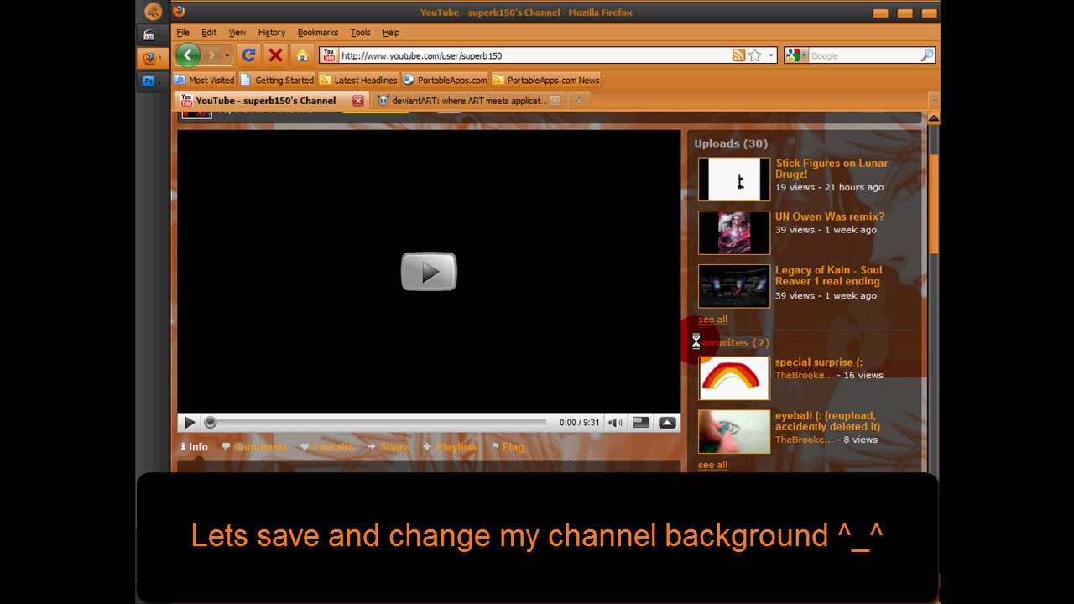
{"action": "scroll", "coordinate": [814, 404], "scroll_direction": "up", "scroll_amount": 3}
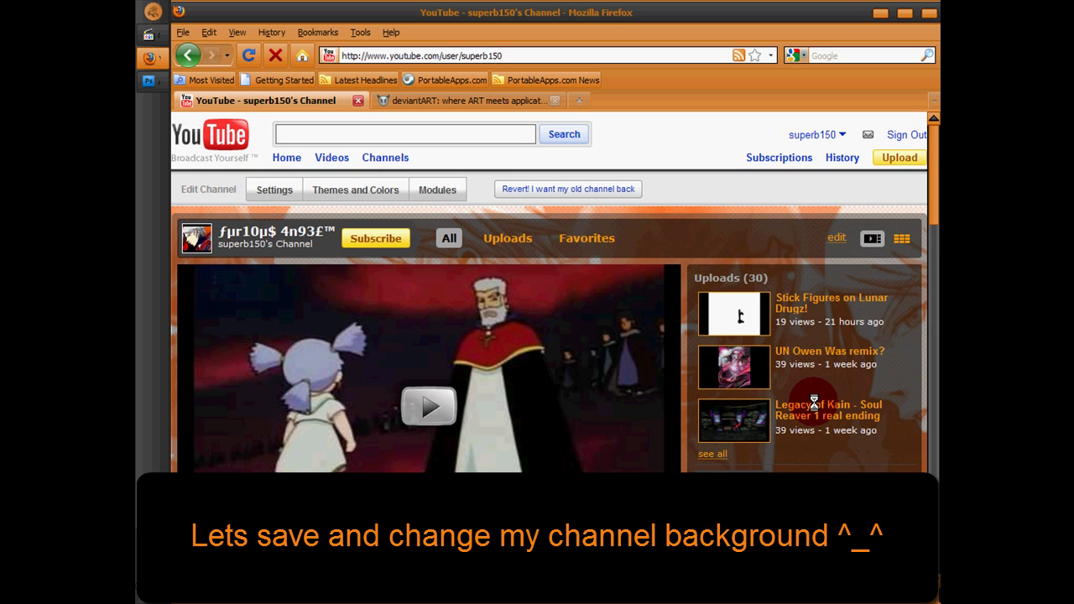
Step: Upload the banner JPEG from the Desktop as the background image in the 8-bit 2 theme's advanced options and save the changes
{"action": "left_click", "coordinate": [371, 190]}
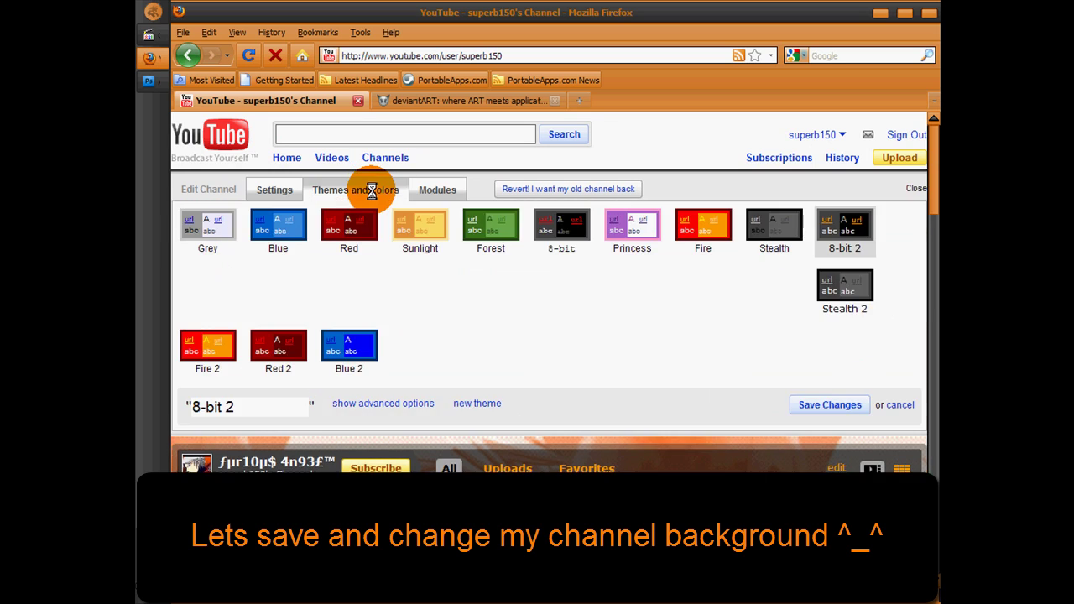
{"action": "left_click", "coordinate": [379, 403]}
{"action": "scroll", "coordinate": [454, 453], "scroll_direction": "down", "scroll_amount": 3}
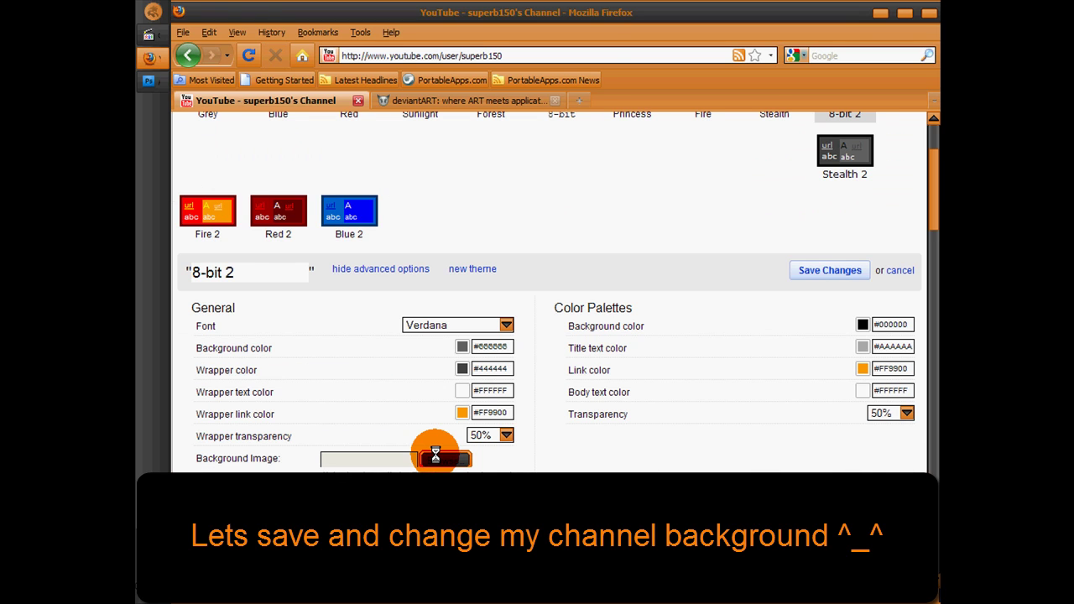
{"action": "left_click", "coordinate": [438, 458]}
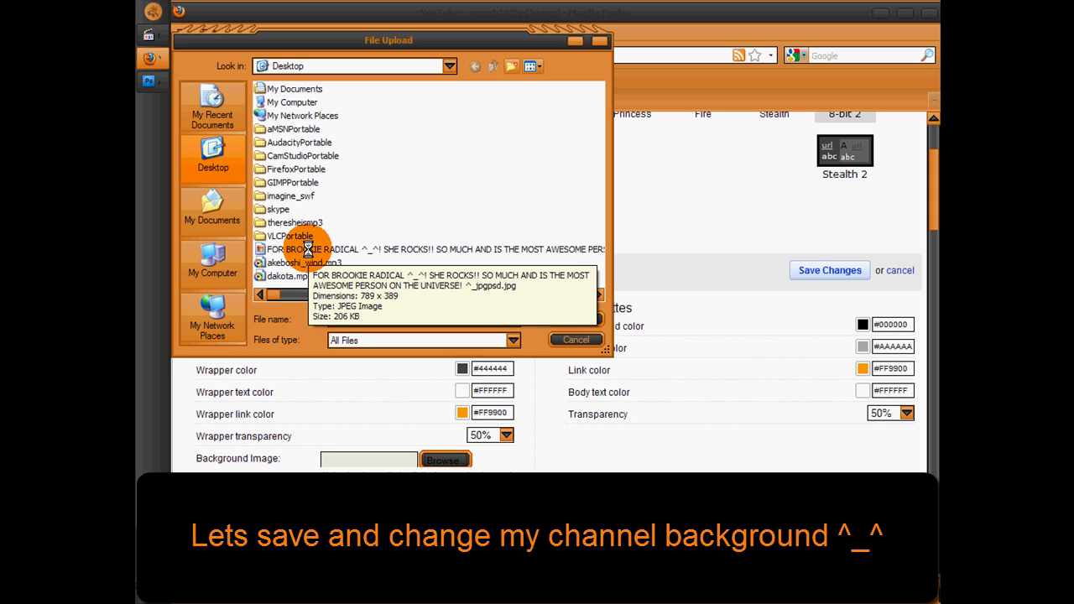
{"action": "double_click", "coordinate": [308, 249]}
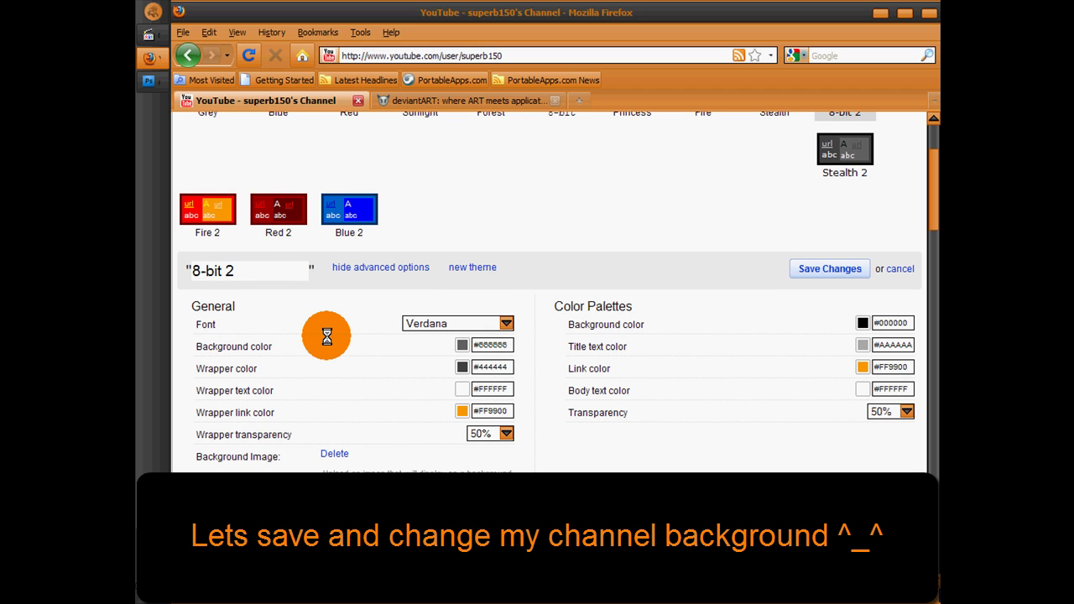
{"action": "left_click", "coordinate": [807, 267]}
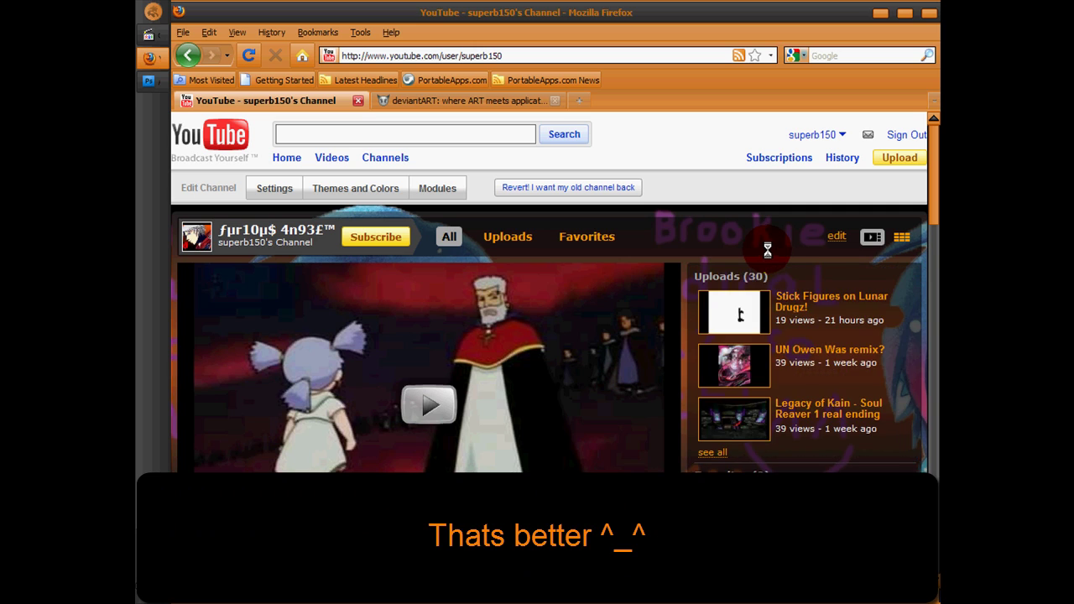
Step: Look over the channel page from the videos to the comments and profile to check the new background
{"action": "scroll", "coordinate": [766, 239], "scroll_direction": "down", "scroll_amount": 5}
{"action": "scroll", "coordinate": [766, 236], "scroll_direction": "down", "scroll_amount": 10}
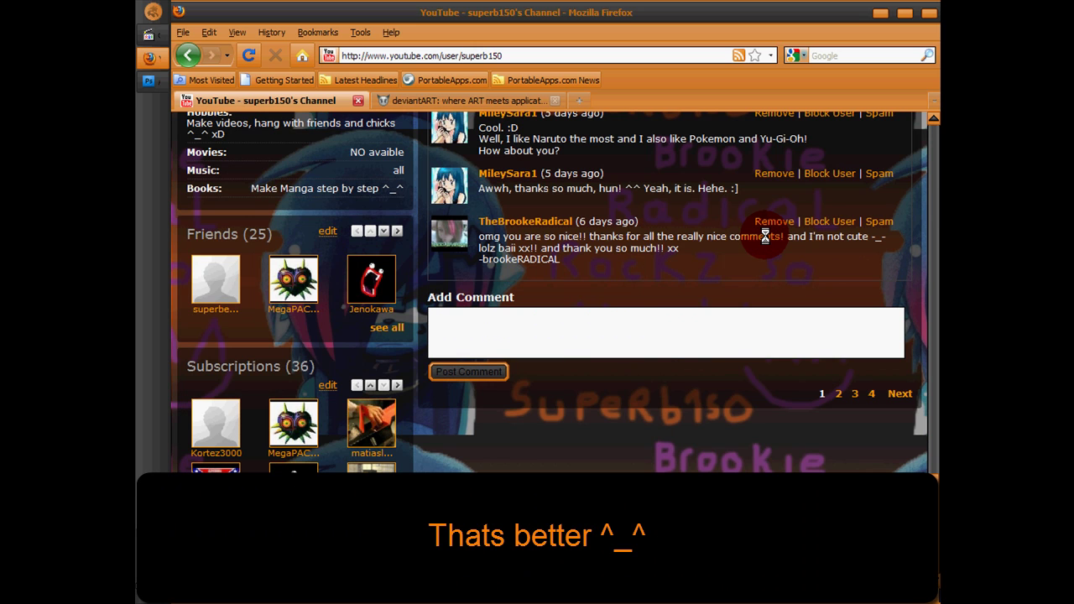
{"action": "scroll", "coordinate": [611, 420], "scroll_direction": "up", "scroll_amount": 5}
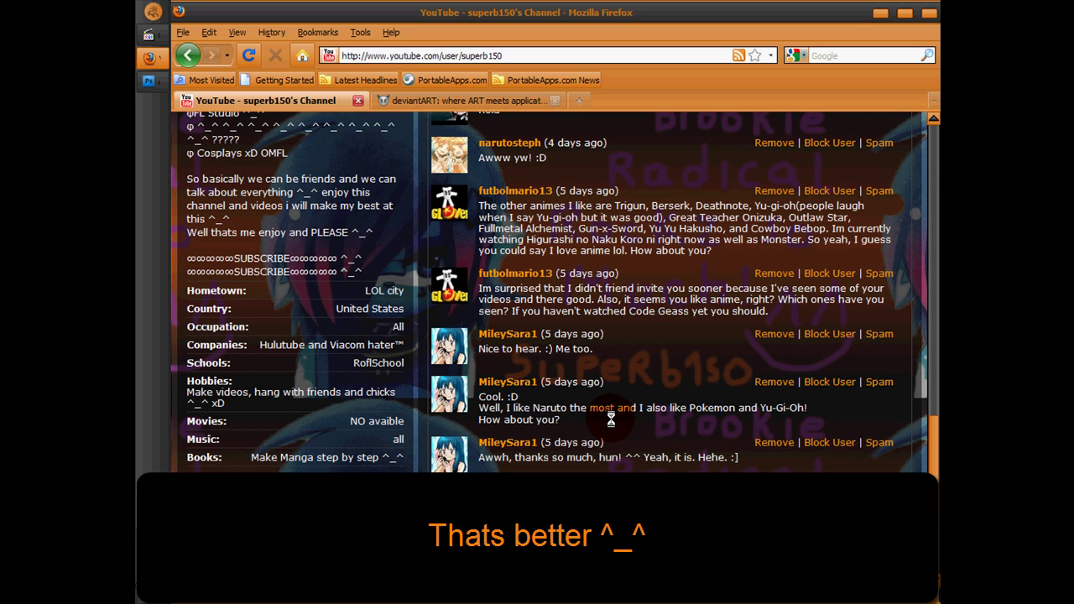
{"action": "scroll", "coordinate": [611, 420], "scroll_direction": "up", "scroll_amount": 10}
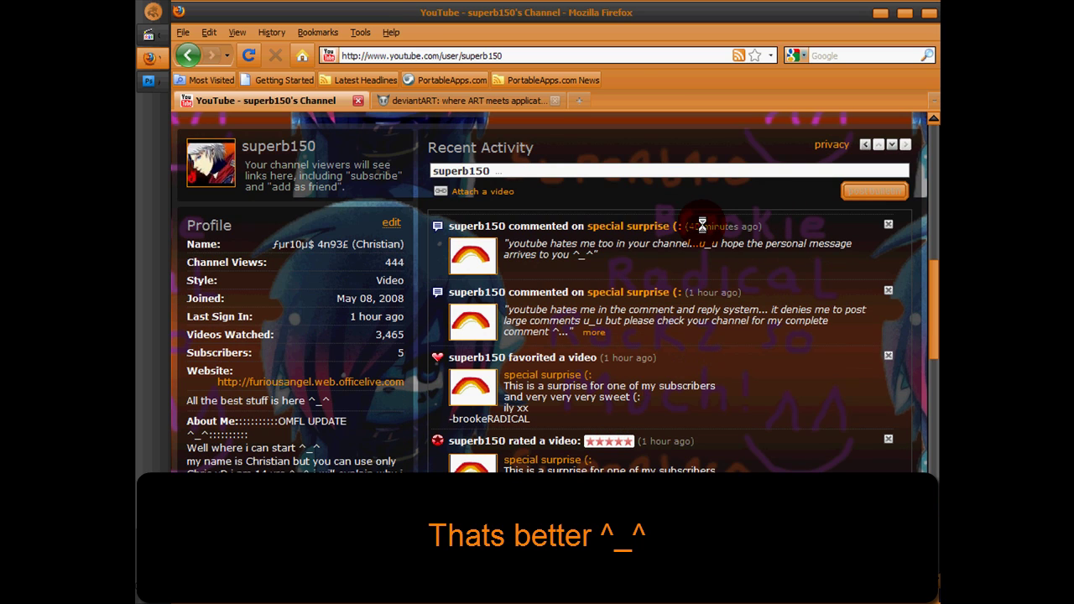
Step: Open the channel page's media information, select the uploaded background JPEG, and examine its preview in a maximized window
{"action": "left_click", "coordinate": [360, 32]}
{"action": "left_click", "coordinate": [390, 118]}
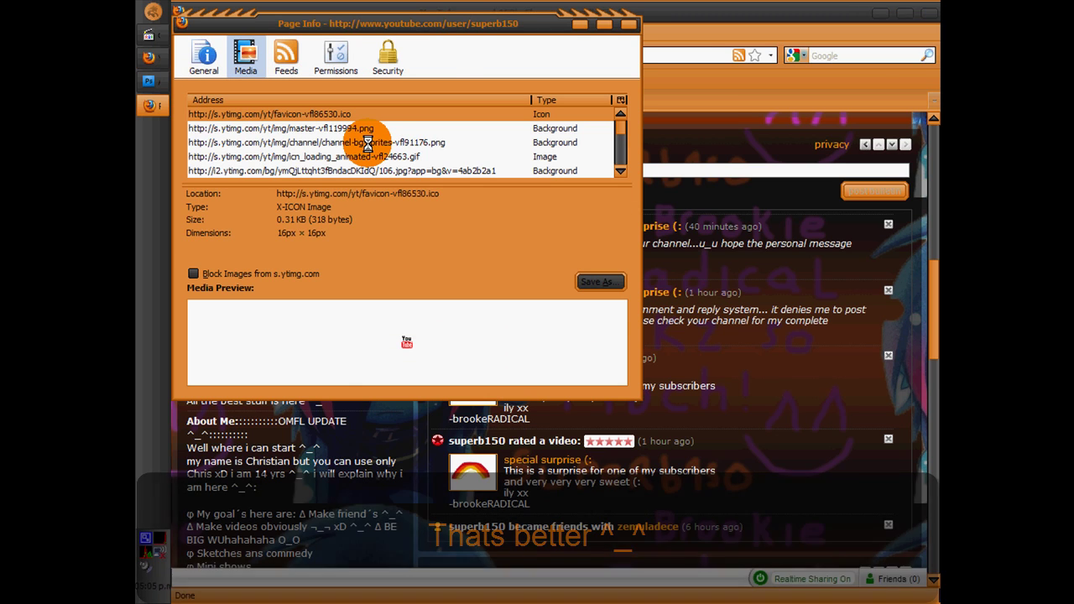
{"action": "left_click", "coordinate": [366, 130]}
{"action": "left_click", "coordinate": [366, 142]}
{"action": "key", "text": "Down"}
{"action": "key", "text": "Down"}
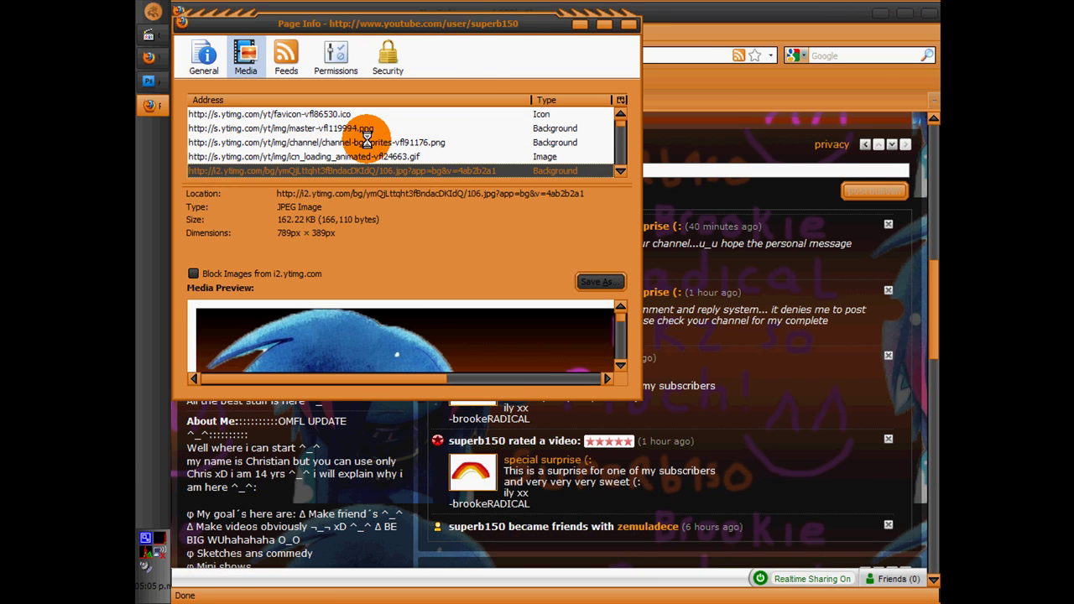
{"action": "left_click", "coordinate": [604, 23]}
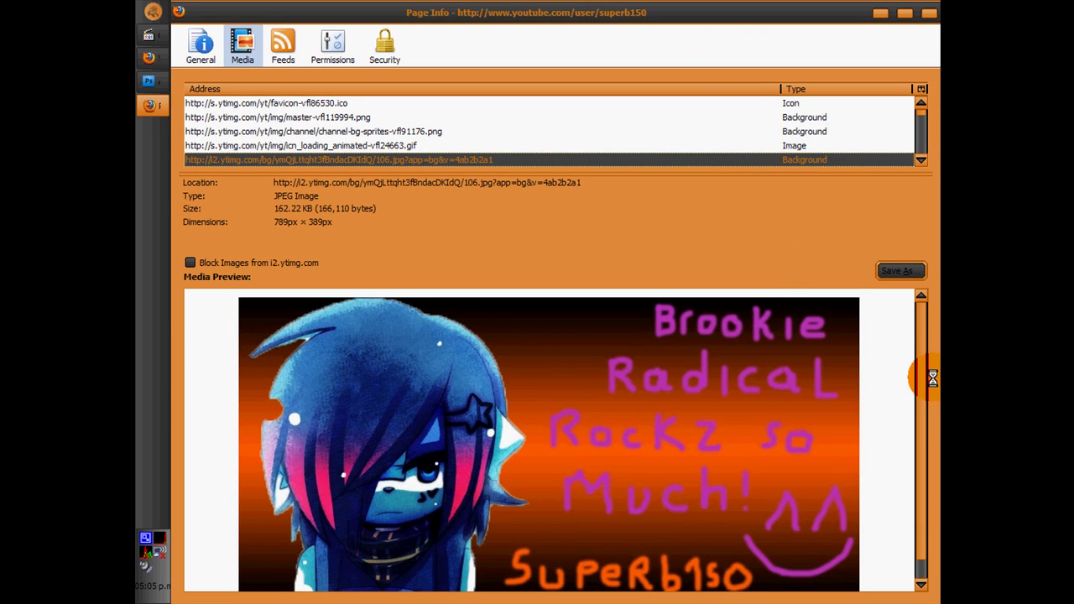
{"action": "scroll", "coordinate": [915, 386], "scroll_direction": "down", "scroll_amount": 1}
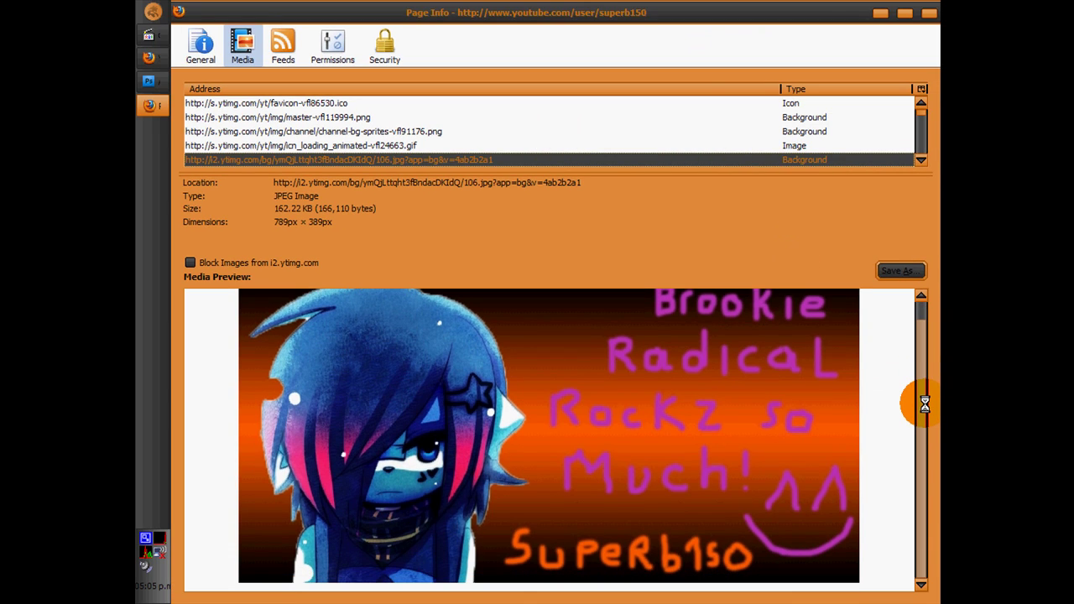